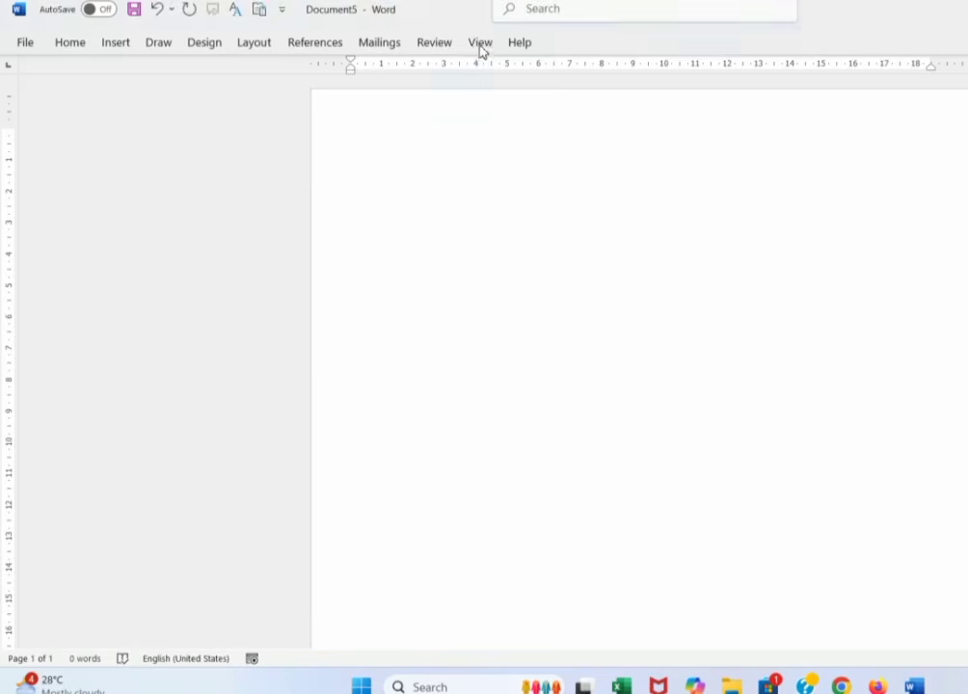
- Restore the Word window down from maximized and widen it
{"action": "left_click", "coordinate": [479, 45]}
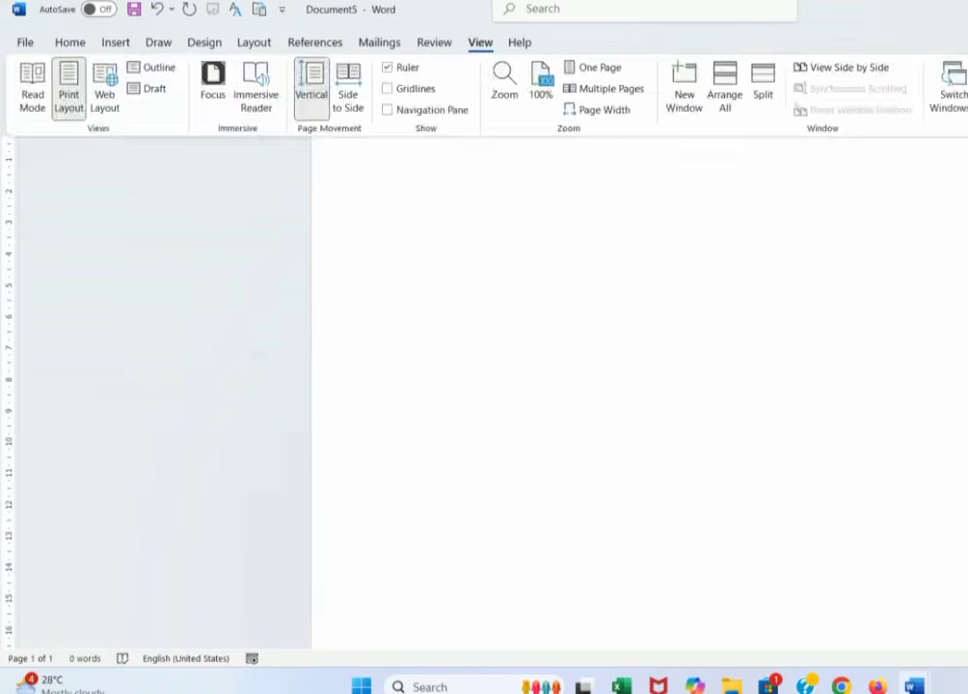
{"action": "left_click", "coordinate": [967, 9]}
{"action": "left_click_drag", "start_coordinate": [714, 56], "coordinate": [967, 56]}
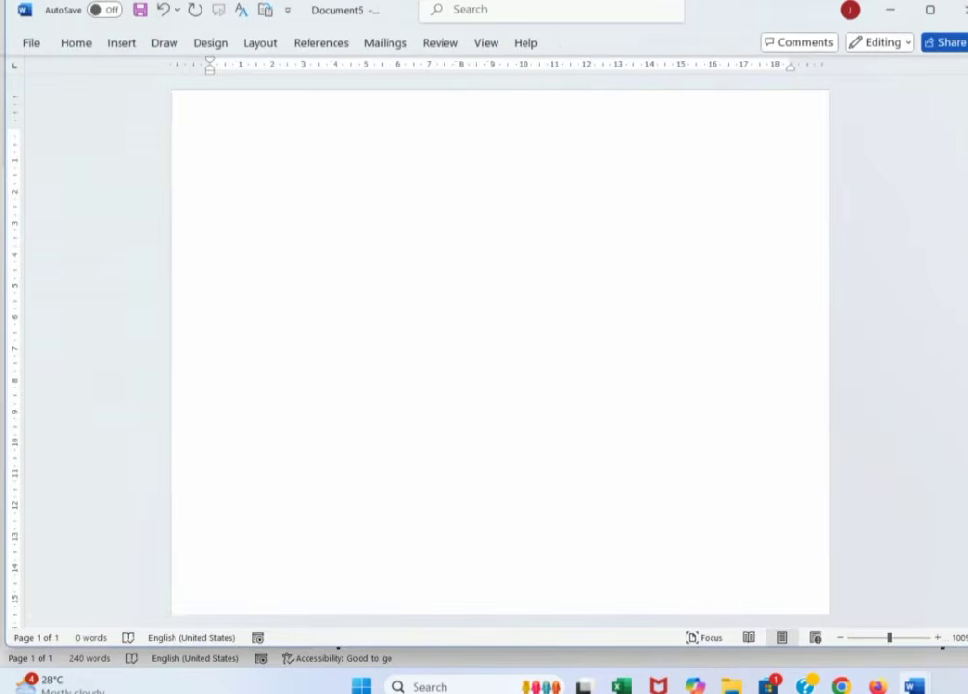
- Check the existing macros (Macro3, Macro4, Macro5) in the Macros list, then close it
{"action": "left_click", "coordinate": [490, 45]}
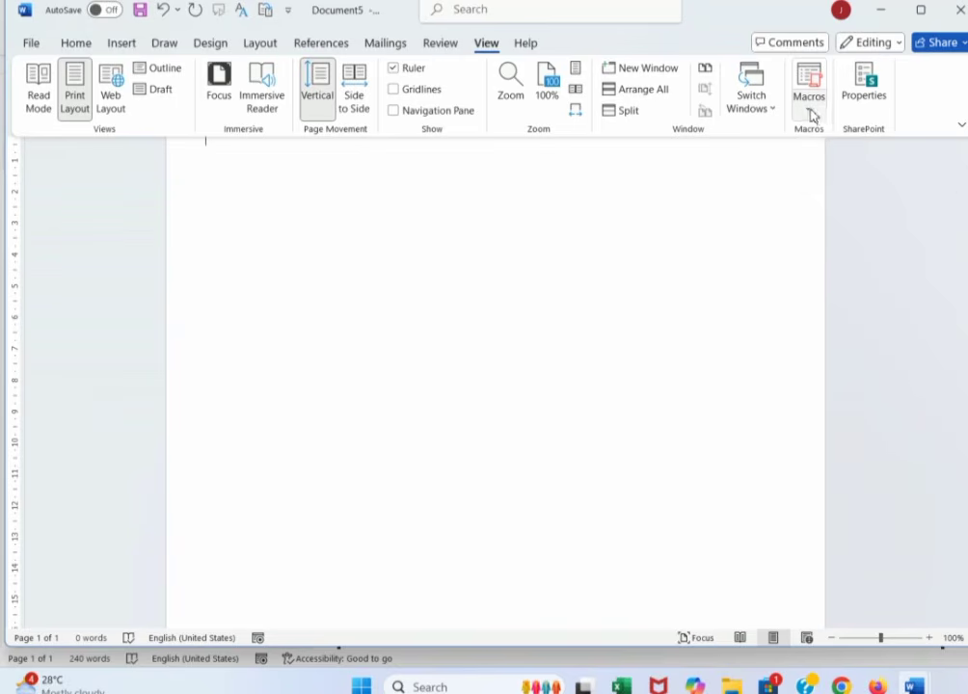
{"action": "left_click", "coordinate": [809, 111]}
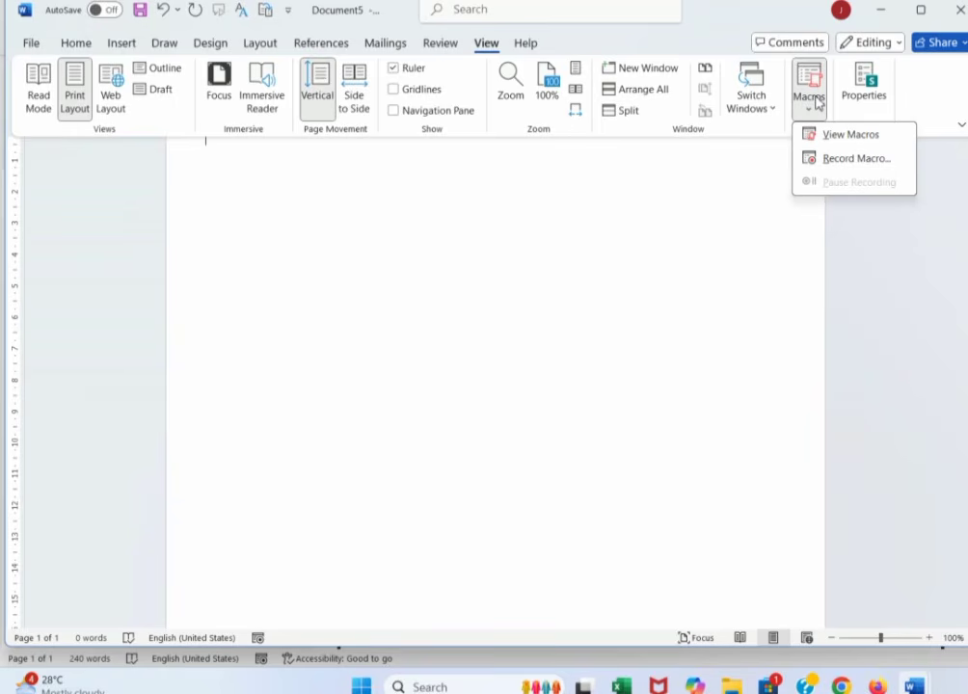
{"action": "left_click", "coordinate": [814, 81]}
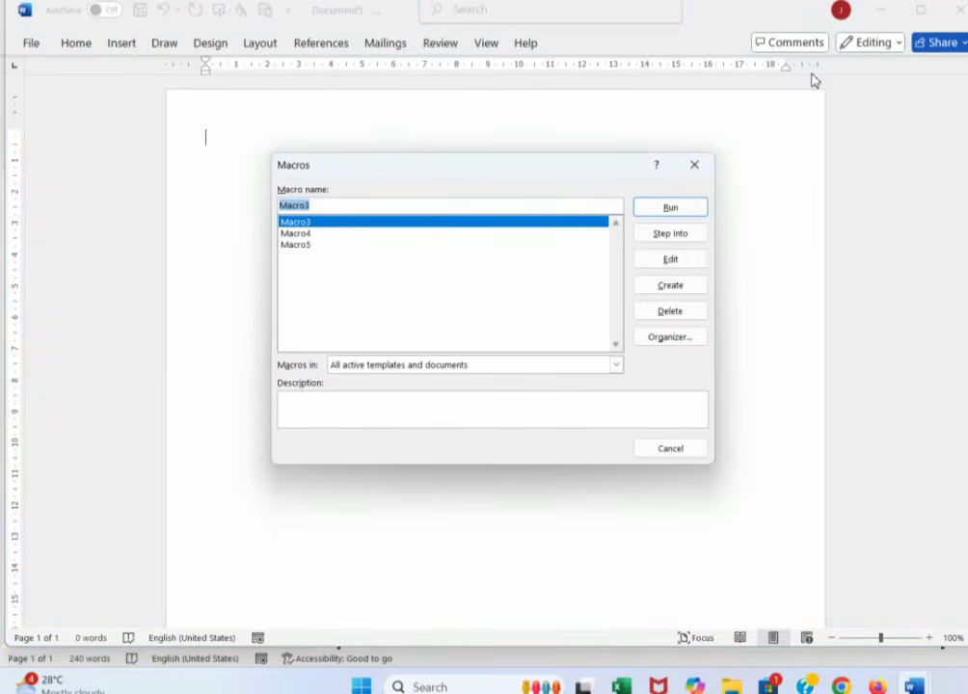
{"action": "left_click", "coordinate": [688, 171]}
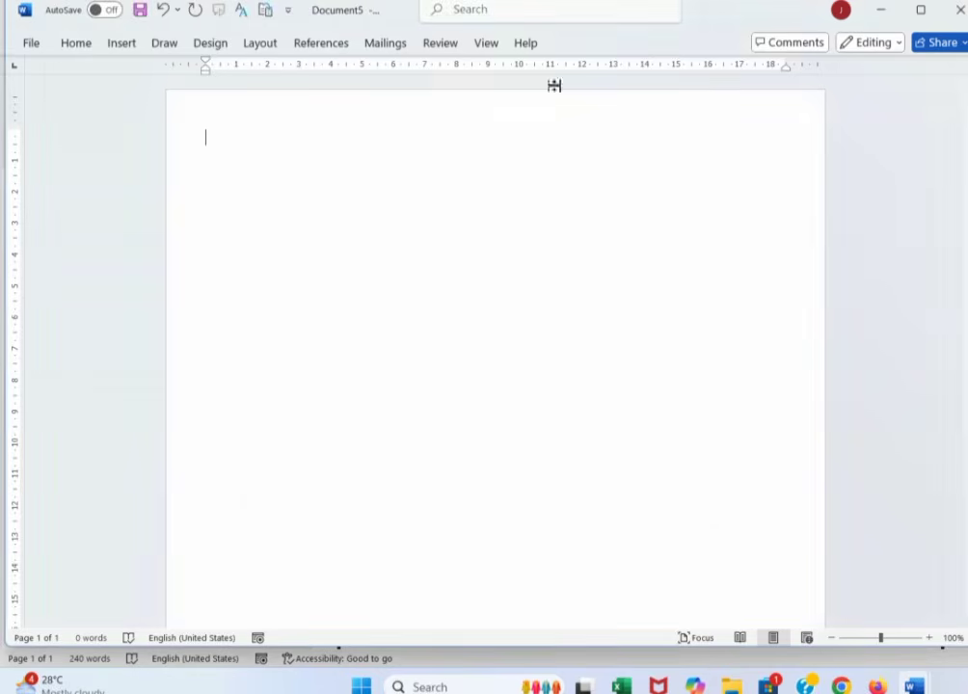
{"action": "left_click", "coordinate": [491, 53]}
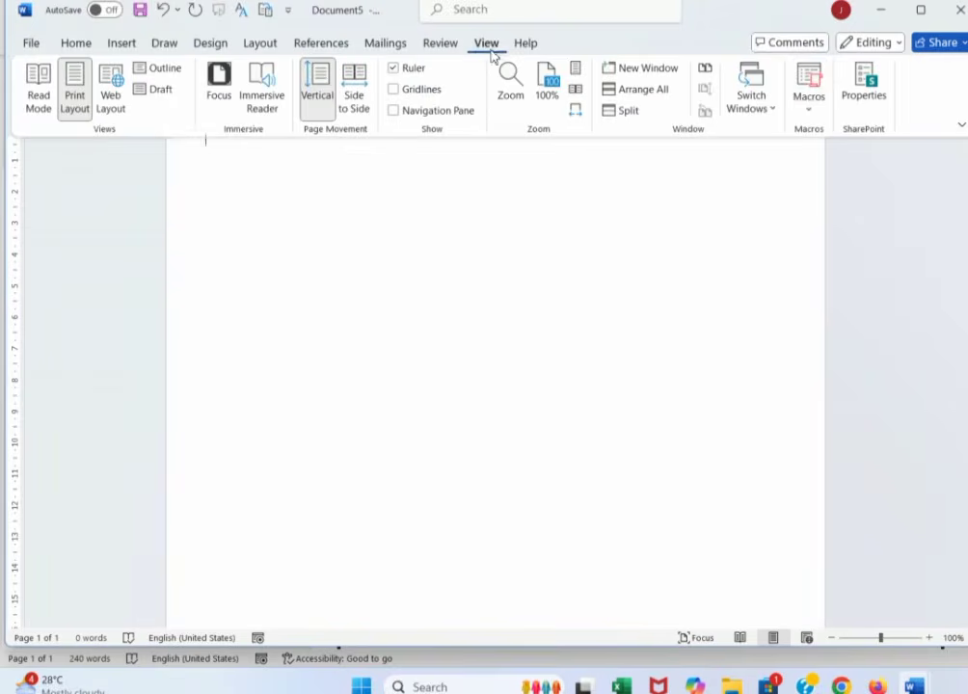
- Start recording Macro1 and assign it the Alt+X keyboard shortcut
{"action": "left_click", "coordinate": [810, 113]}
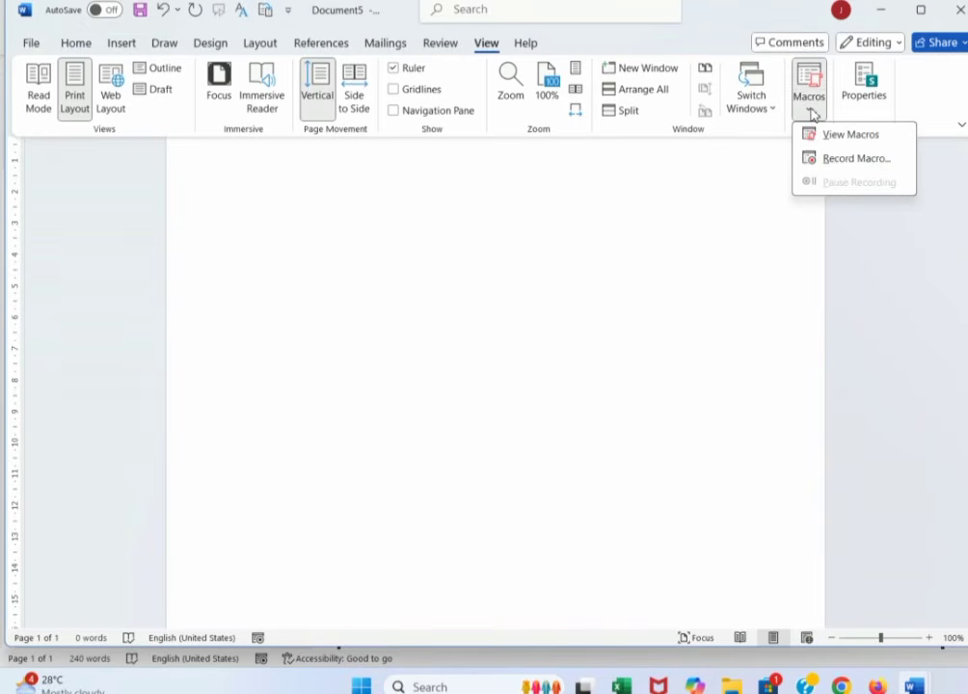
{"action": "left_click", "coordinate": [844, 160]}
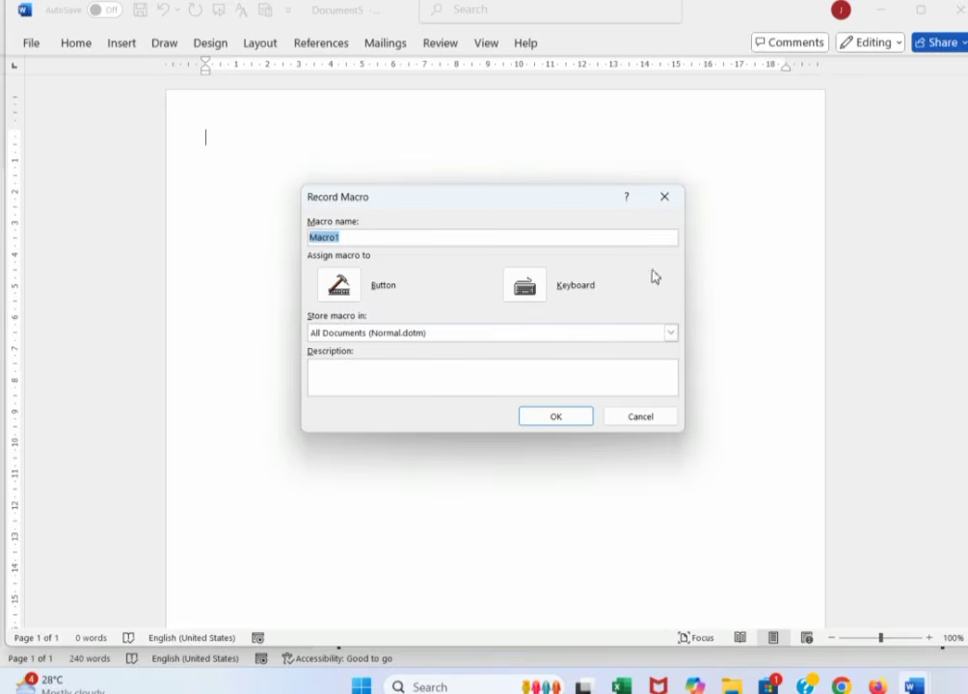
{"action": "left_click", "coordinate": [542, 292]}
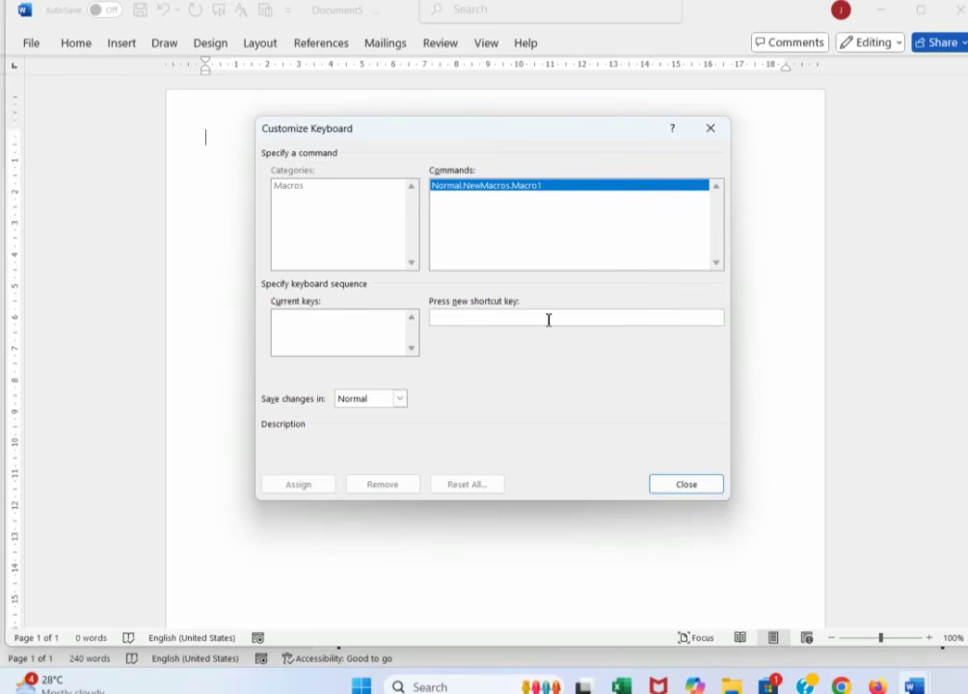
{"action": "key", "text": "alt+x"}
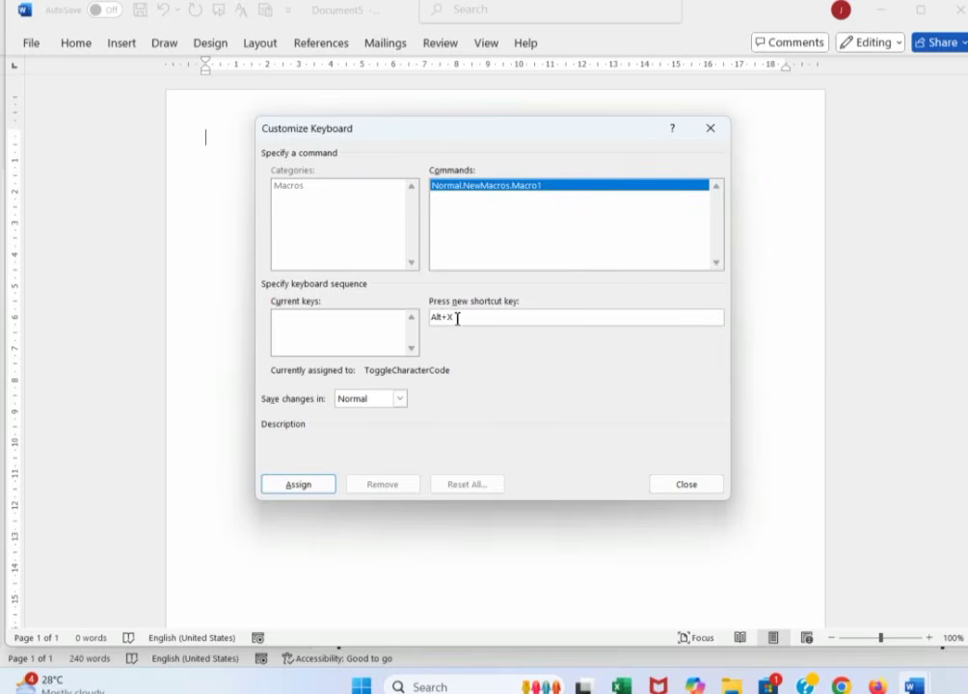
{"action": "left_click", "coordinate": [322, 488]}
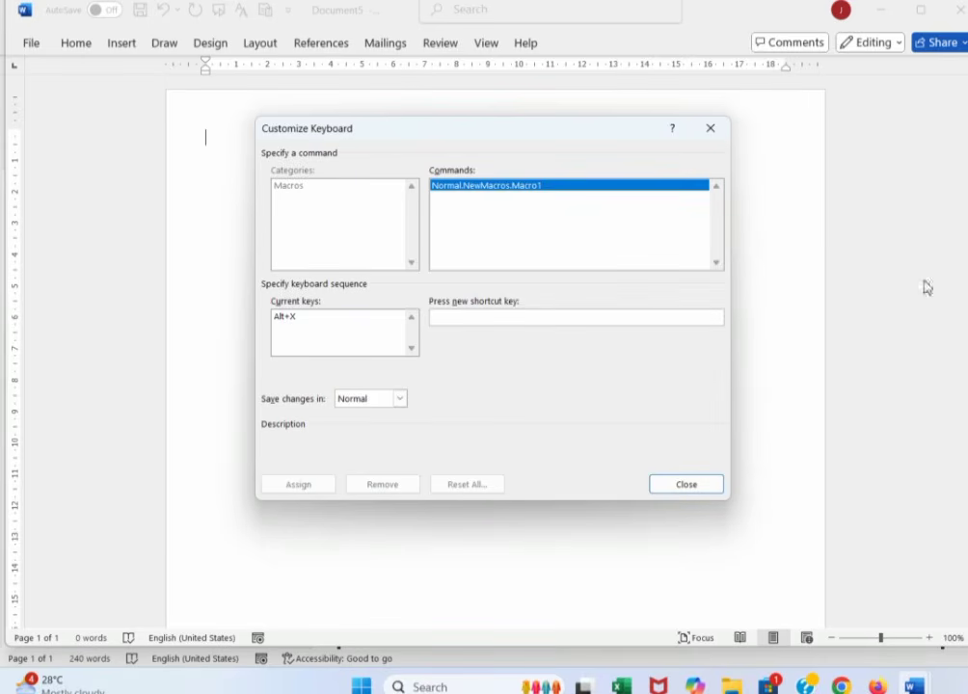
{"action": "left_click", "coordinate": [690, 487]}
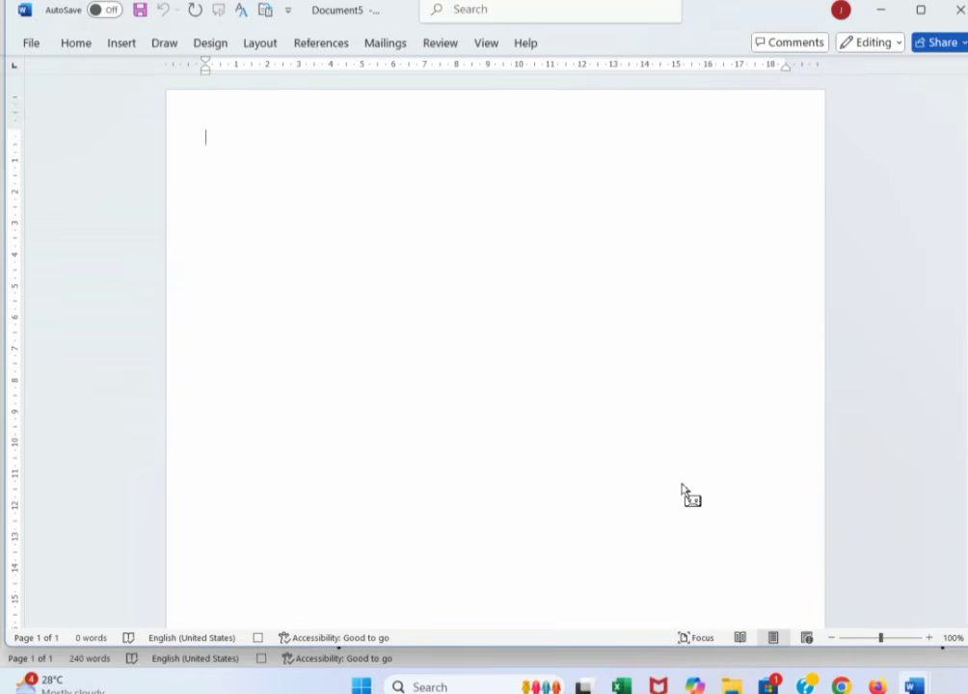
- Add a black, 3 pt, dashed box border around the page
{"action": "left_click", "coordinate": [211, 43]}
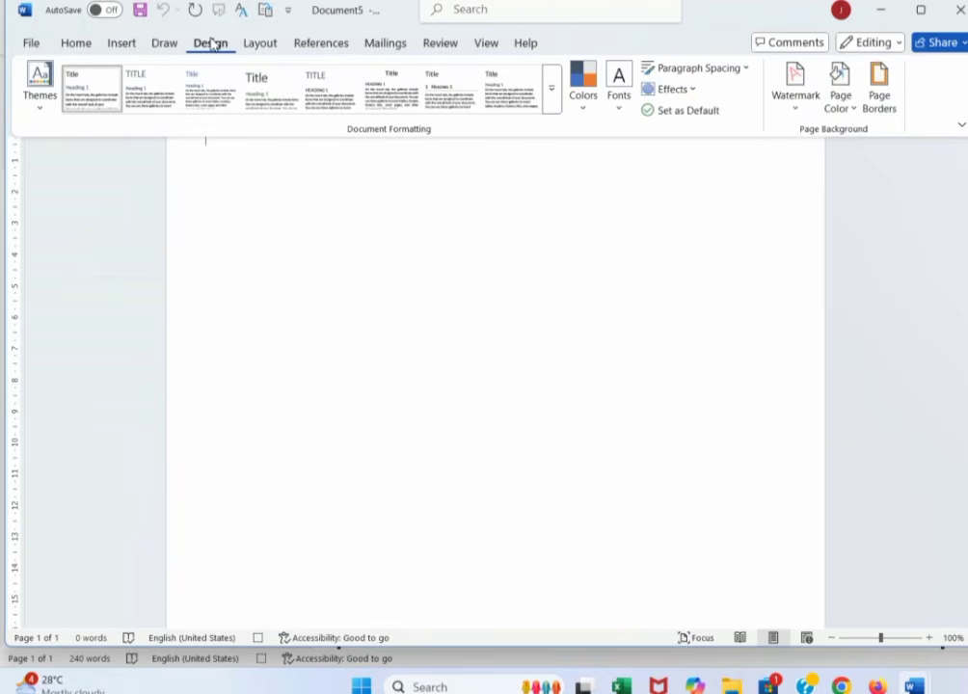
{"action": "left_click", "coordinate": [878, 100]}
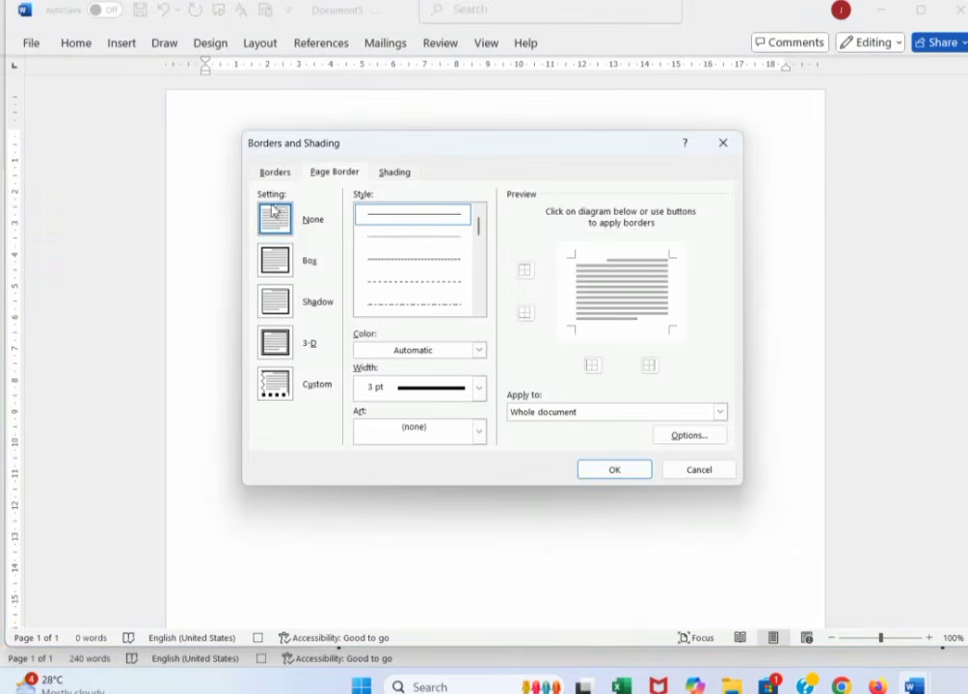
{"action": "left_click", "coordinate": [276, 264]}
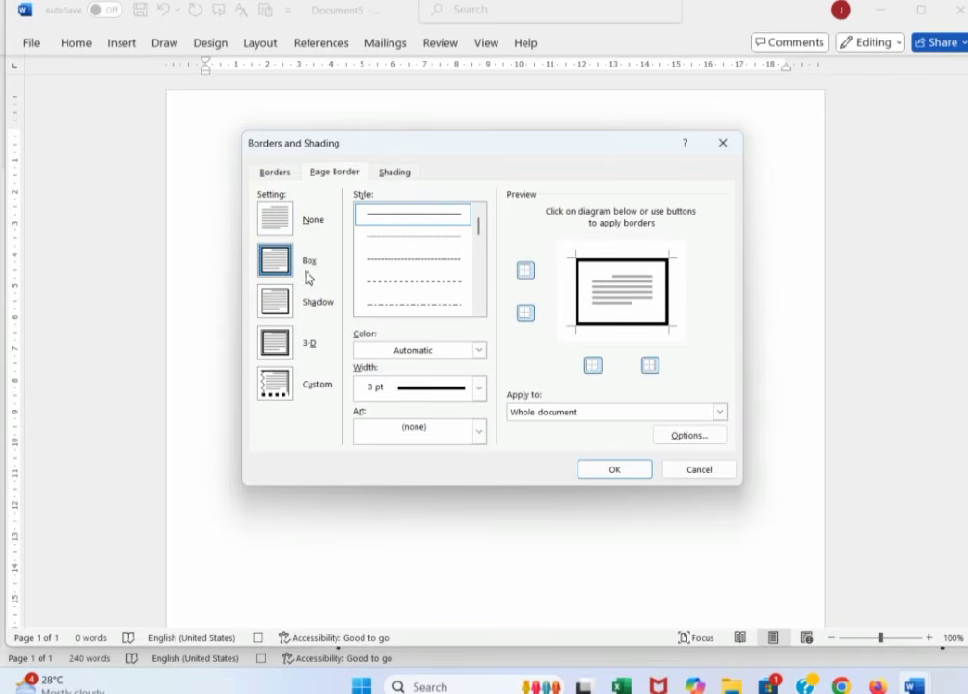
{"action": "left_click", "coordinate": [409, 260]}
{"action": "left_click", "coordinate": [416, 353]}
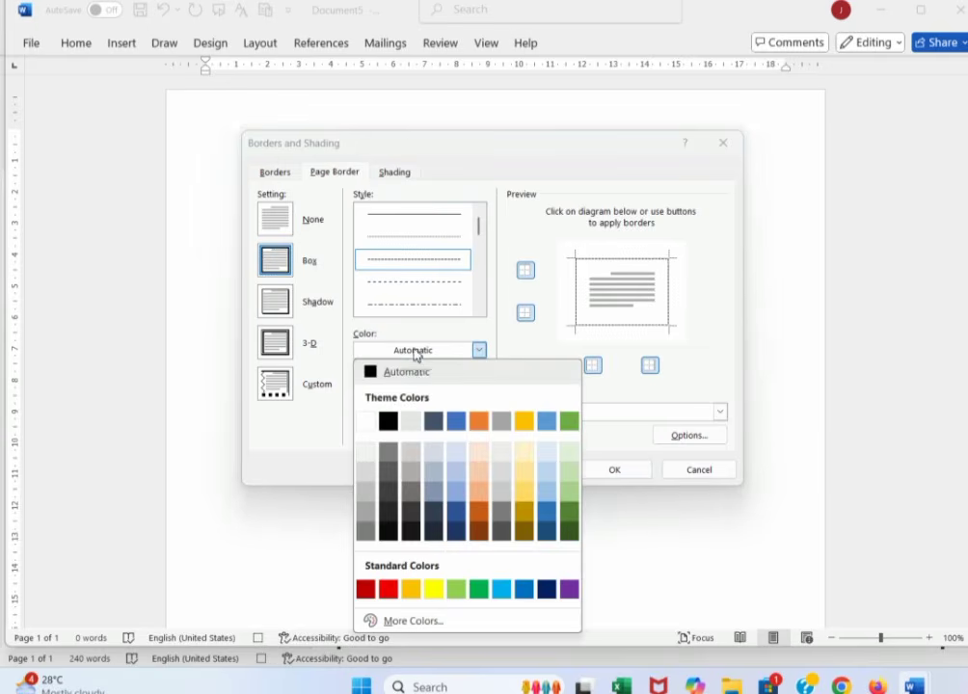
{"action": "left_click", "coordinate": [389, 415]}
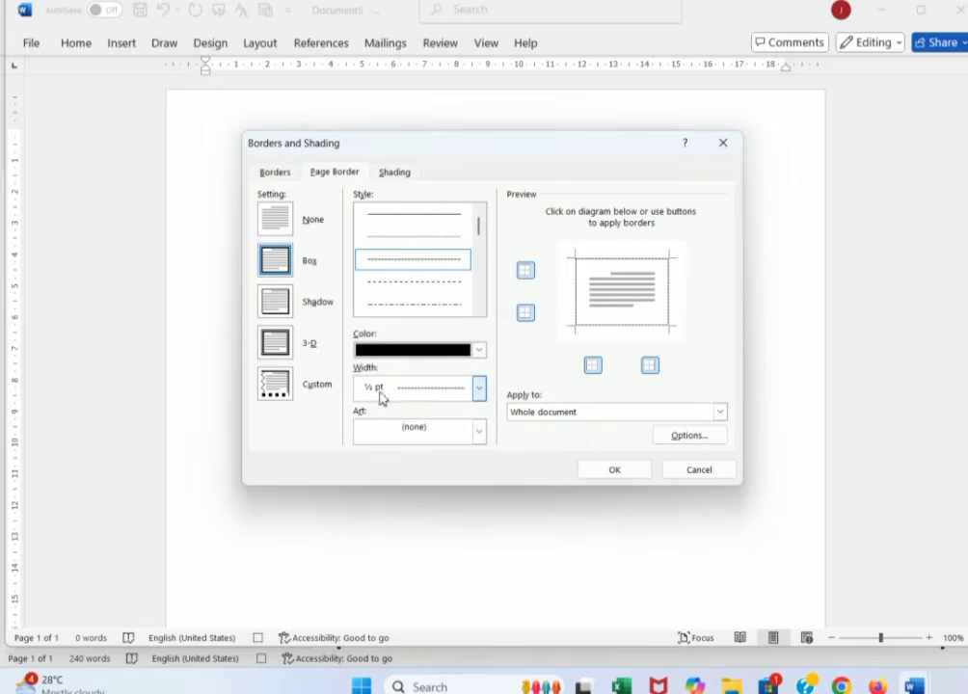
{"action": "left_click", "coordinate": [426, 395]}
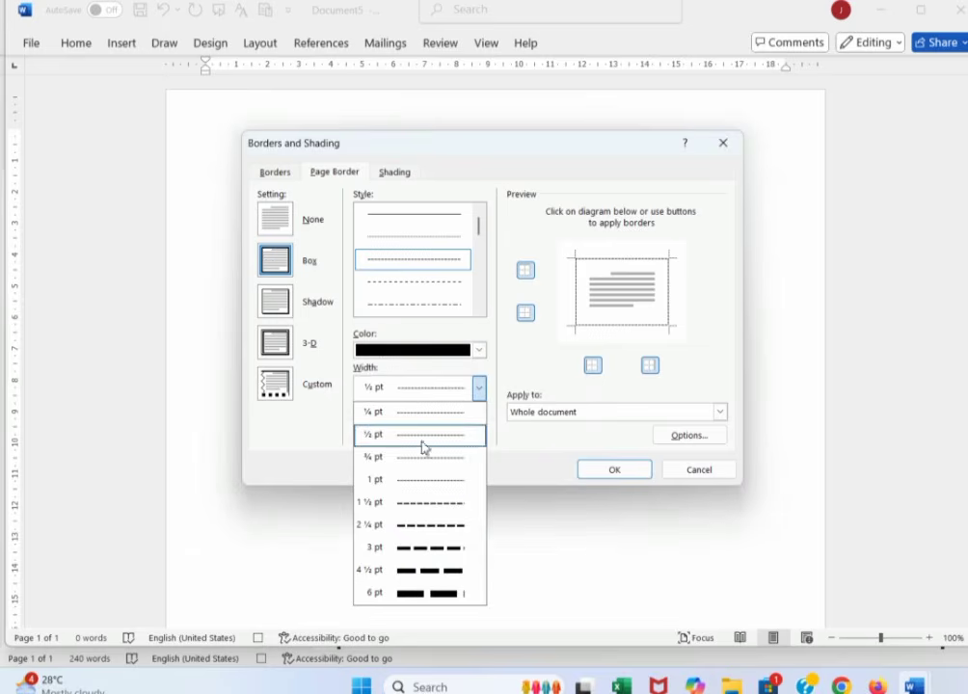
{"action": "left_click", "coordinate": [420, 549]}
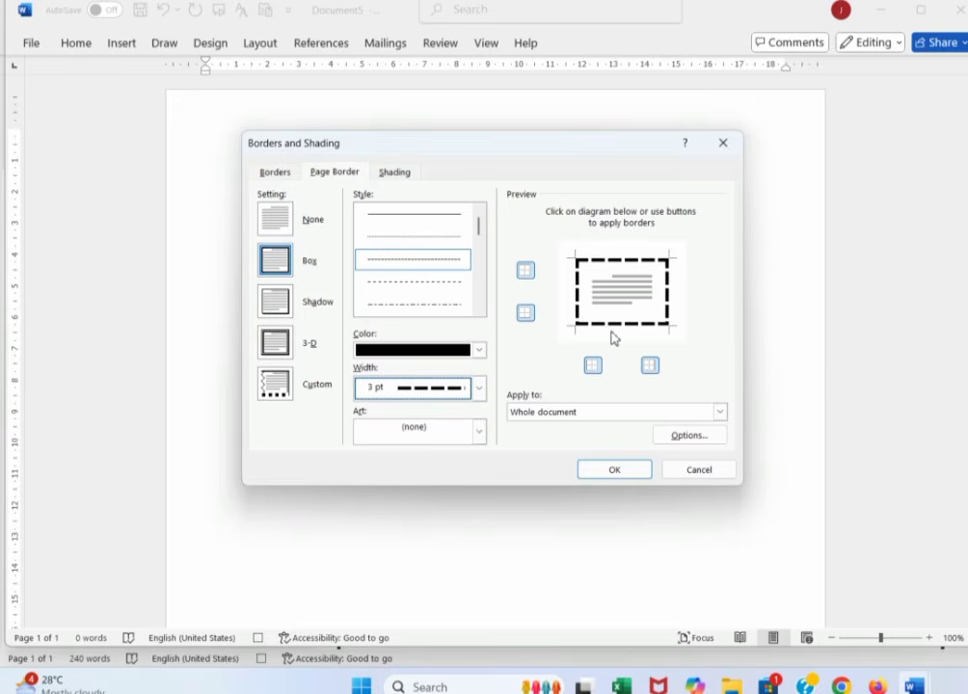
{"action": "left_click", "coordinate": [615, 470]}
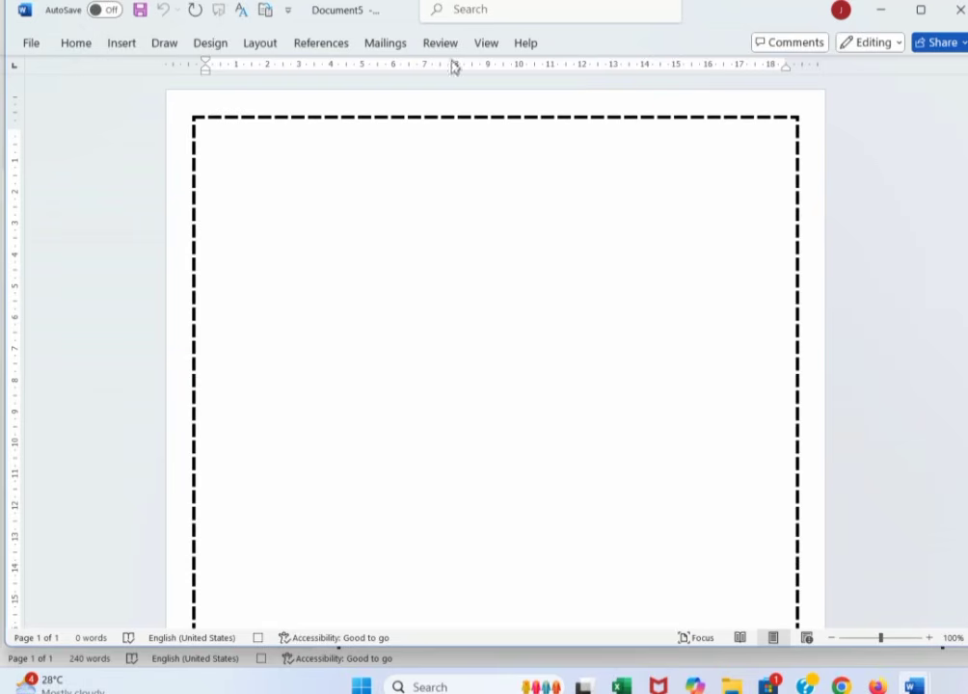
- Stop recording Macro1
{"action": "left_click", "coordinate": [485, 44]}
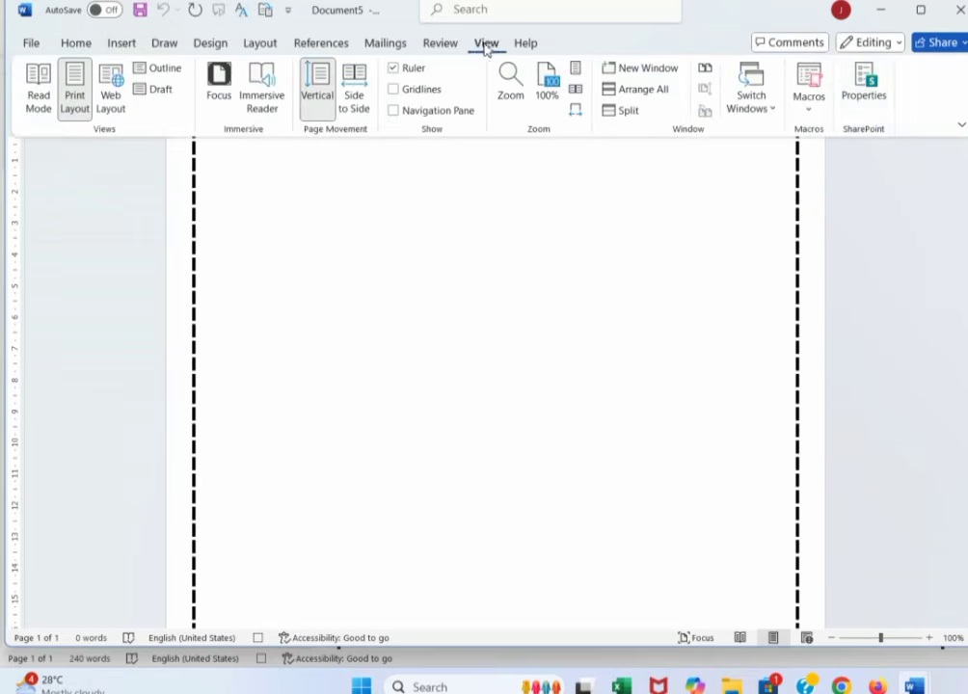
{"action": "left_click", "coordinate": [817, 108]}
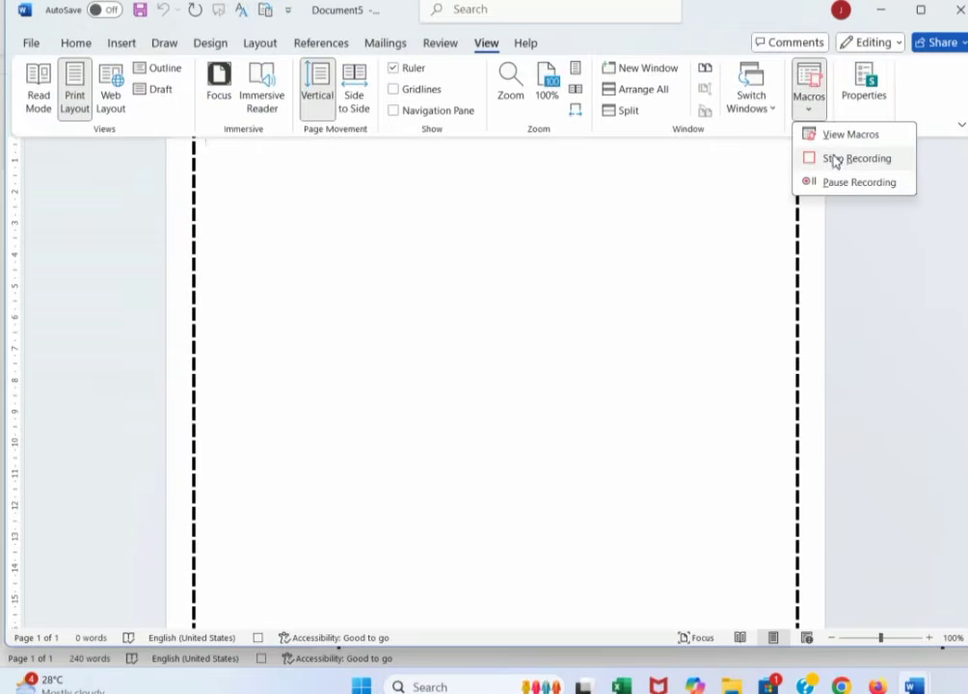
{"action": "left_click", "coordinate": [835, 160]}
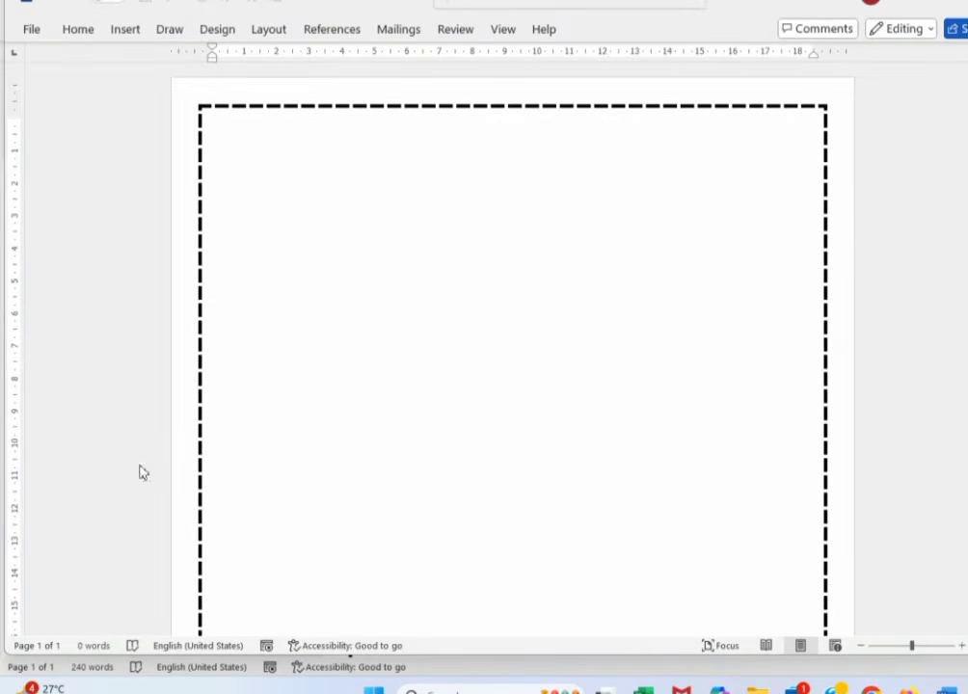
- Type 'heading' at the top of the page inside the border
{"action": "left_click", "coordinate": [278, 152]}
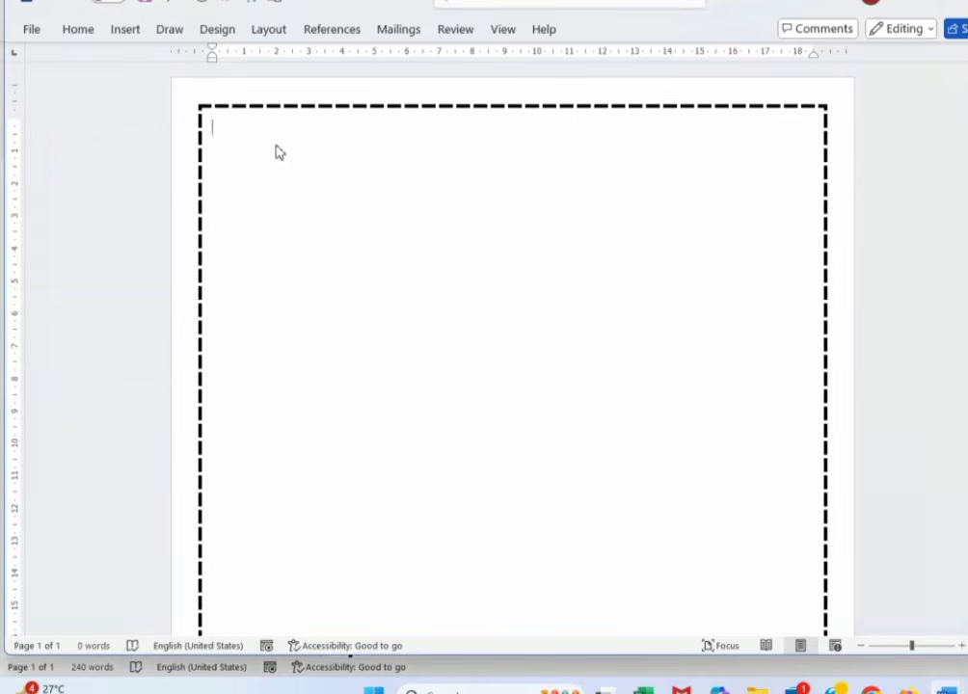
{"action": "type", "text": "heading"}
{"action": "left_click_drag", "start_coordinate": [254, 128], "coordinate": [209, 127]}
{"action": "left_click", "coordinate": [243, 144]}
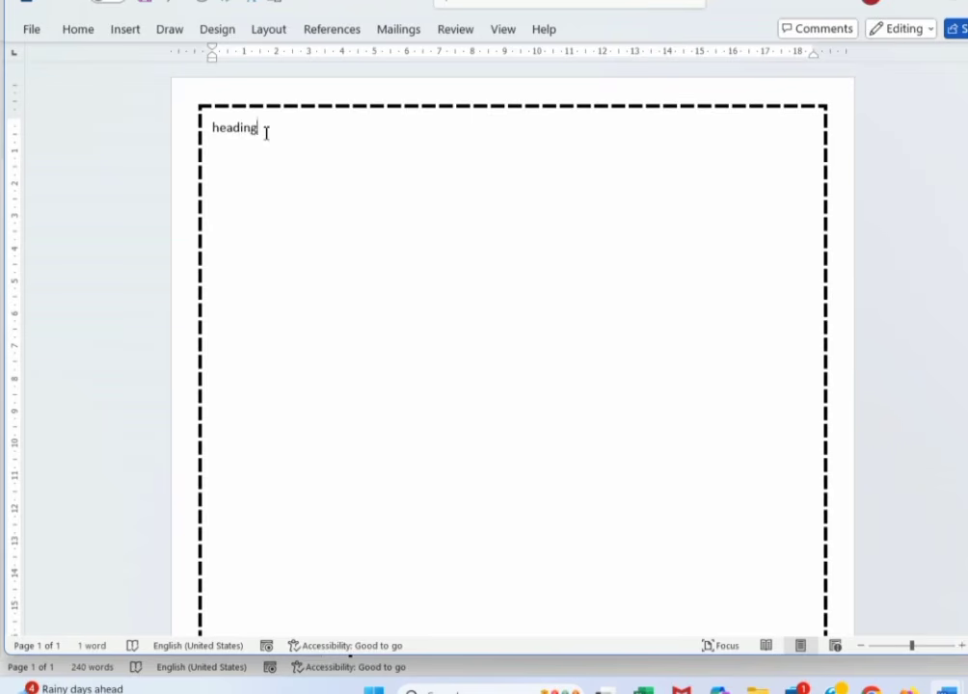
- Select the heading and start recording Macro2 with the Alt+C shortcut assigned
{"action": "left_click_drag", "start_coordinate": [260, 134], "coordinate": [216, 141]}
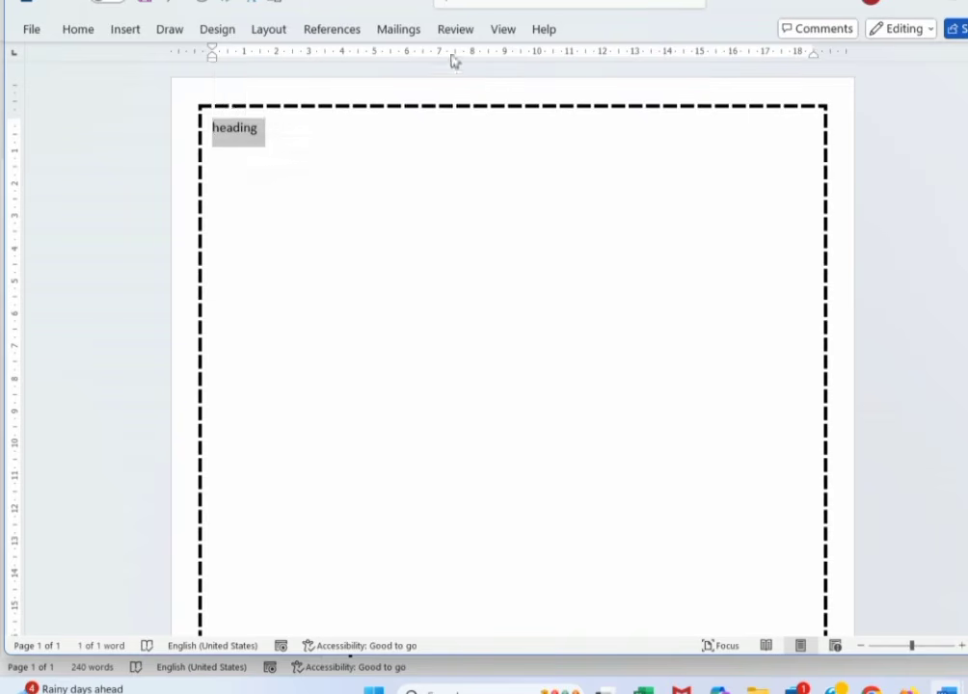
{"action": "left_click", "coordinate": [503, 29]}
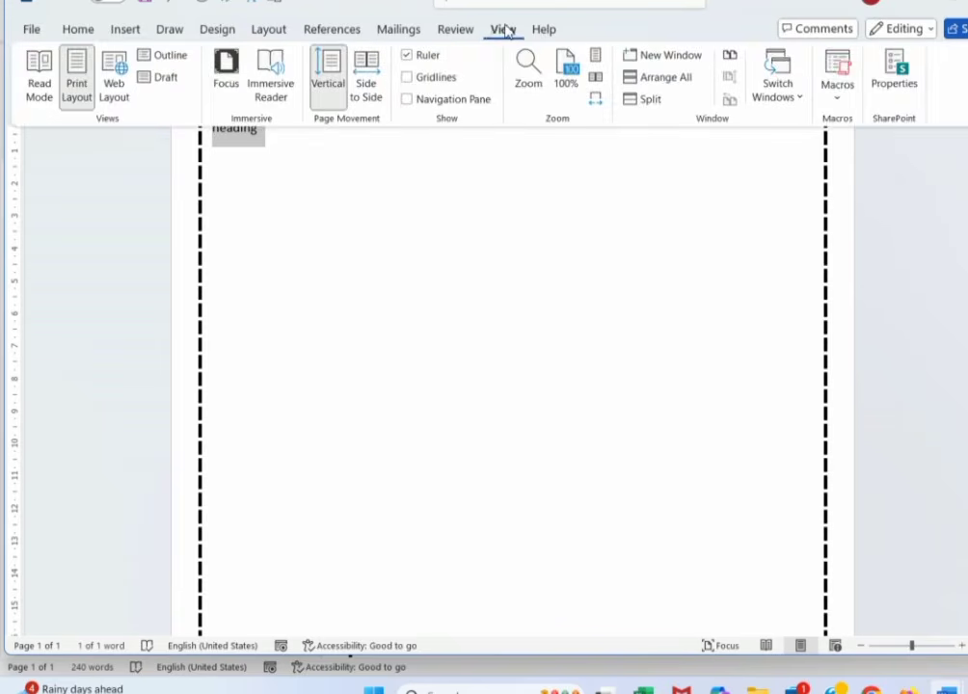
{"action": "left_click", "coordinate": [835, 98]}
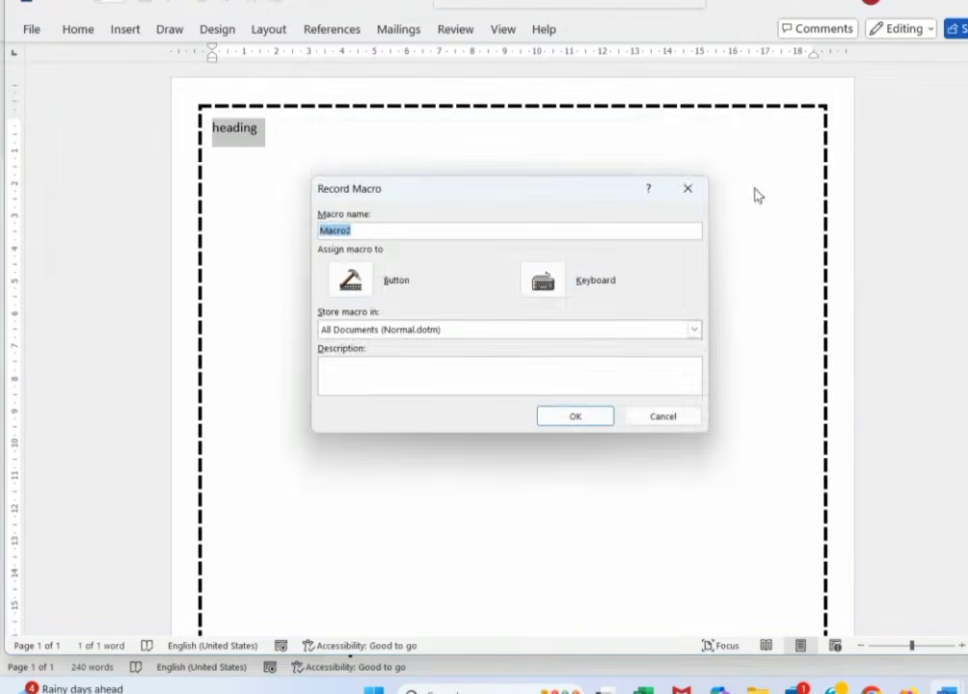
{"action": "left_click", "coordinate": [563, 286]}
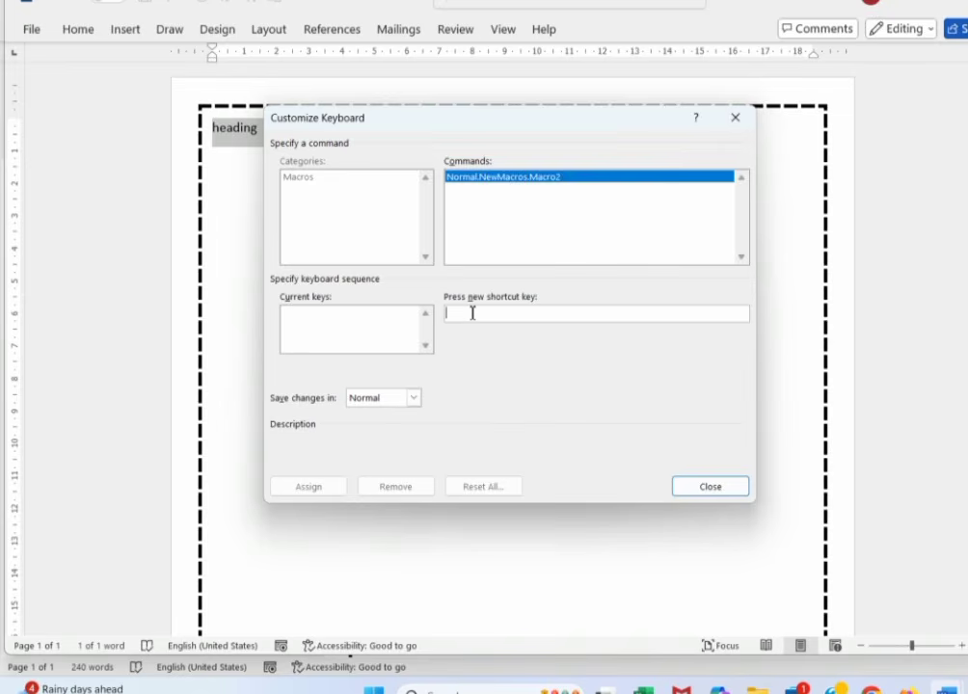
{"action": "key", "text": "alt+q"}
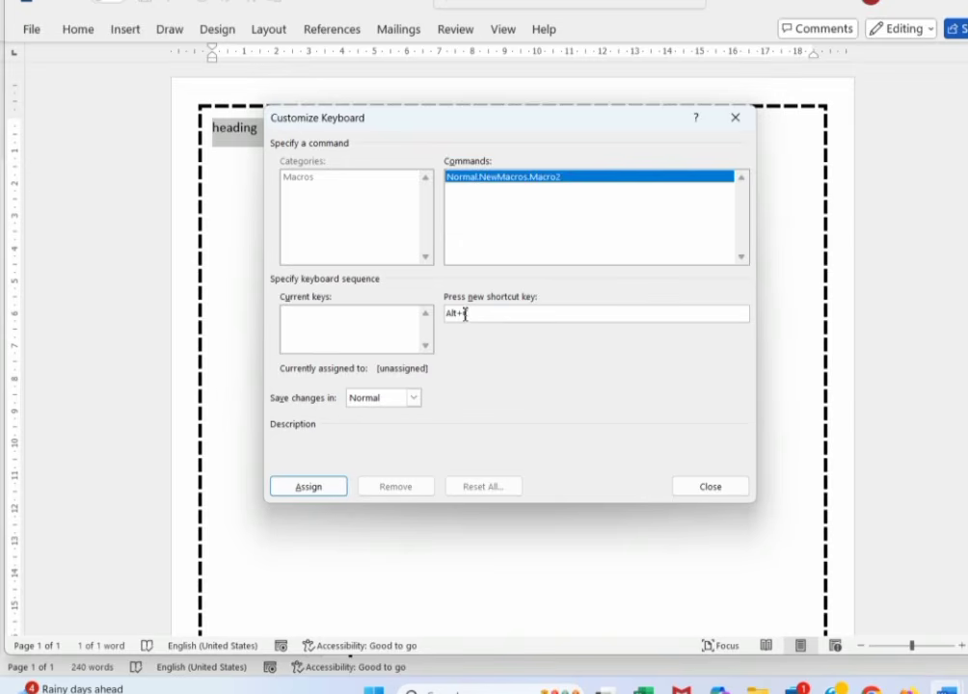
{"action": "left_click", "coordinate": [310, 489]}
{"action": "left_click", "coordinate": [725, 487]}
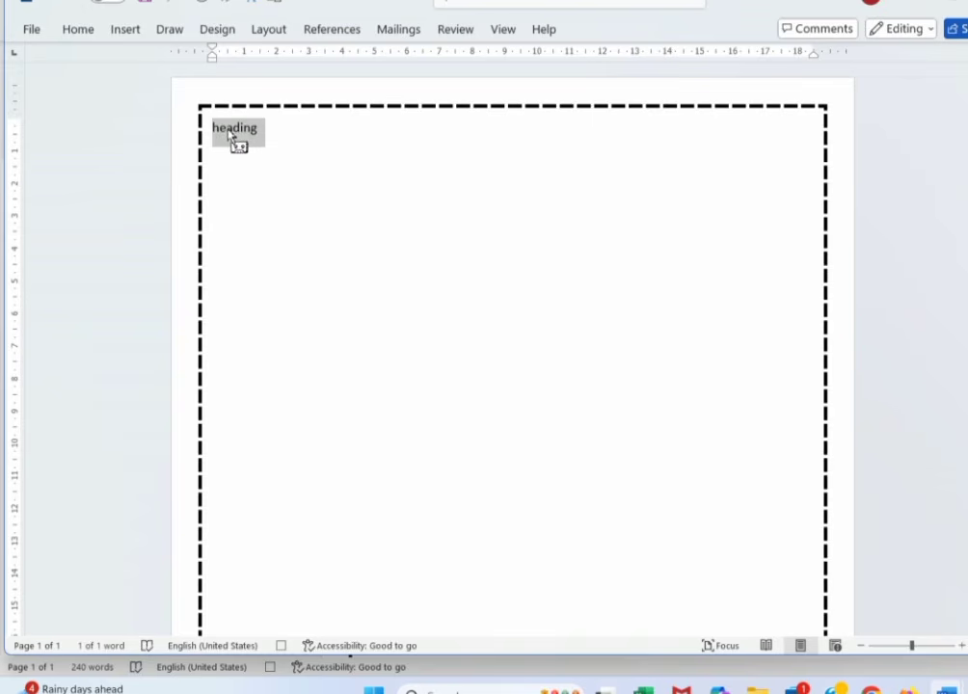
- Format the heading as bold 18-point Algerian, centred on the page
{"action": "left_click", "coordinate": [78, 31]}
{"action": "left_click", "coordinate": [196, 62]}
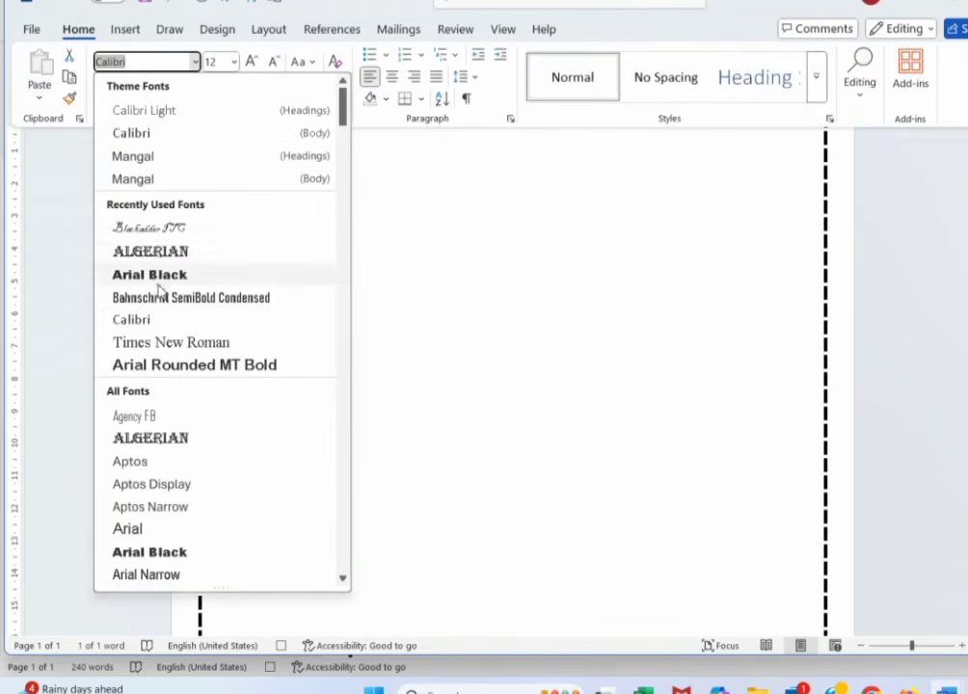
{"action": "left_click", "coordinate": [159, 251]}
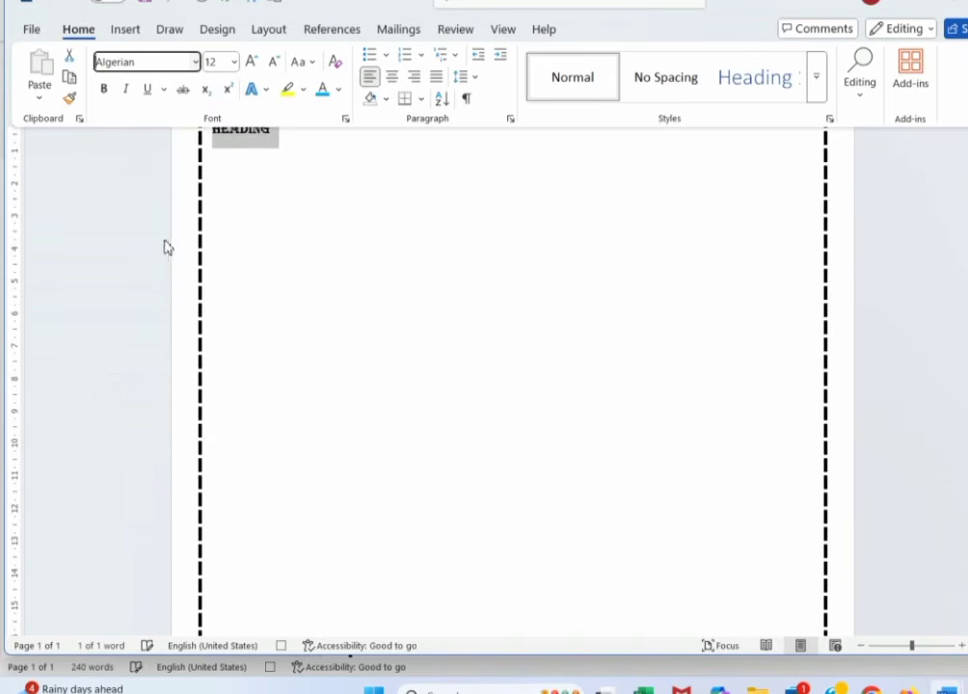
{"action": "left_click", "coordinate": [103, 89]}
{"action": "left_click", "coordinate": [234, 61]}
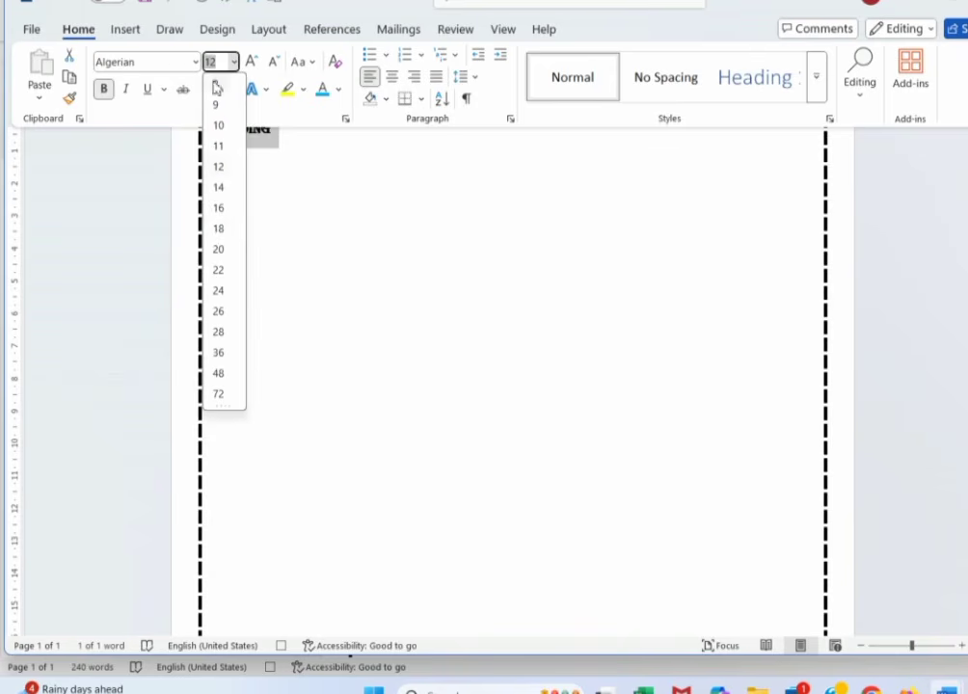
{"action": "left_click", "coordinate": [218, 229]}
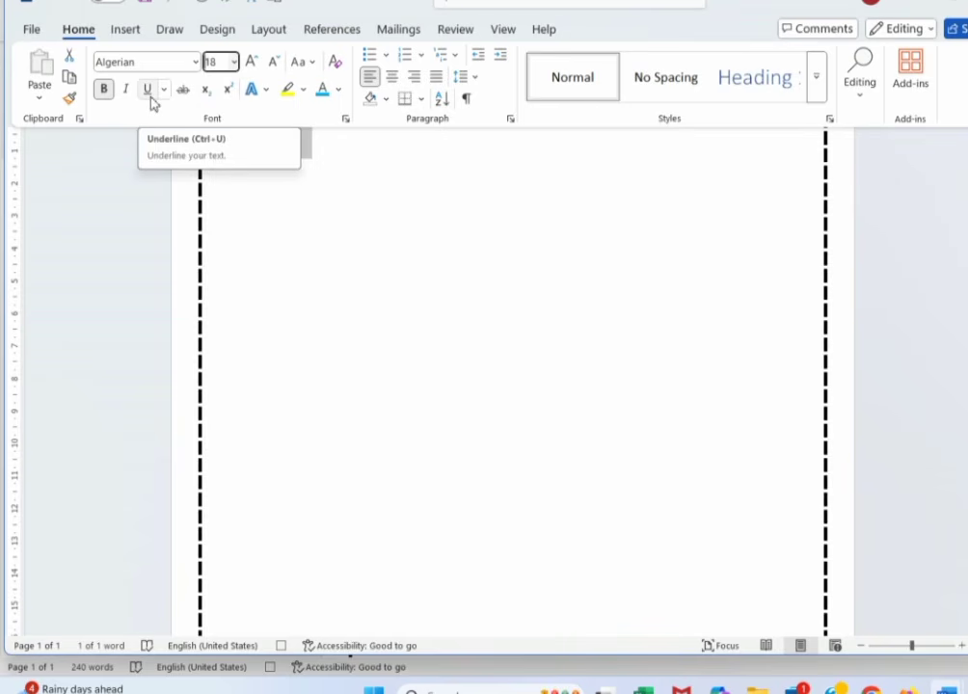
{"action": "left_click", "coordinate": [392, 78]}
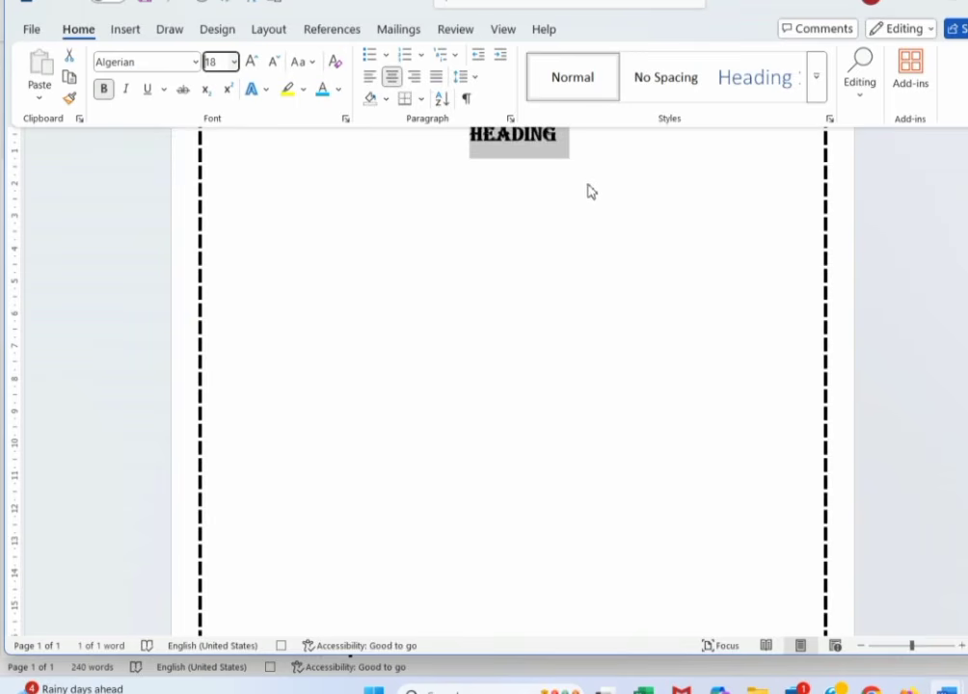
{"action": "key", "text": "ctrl+F1"}
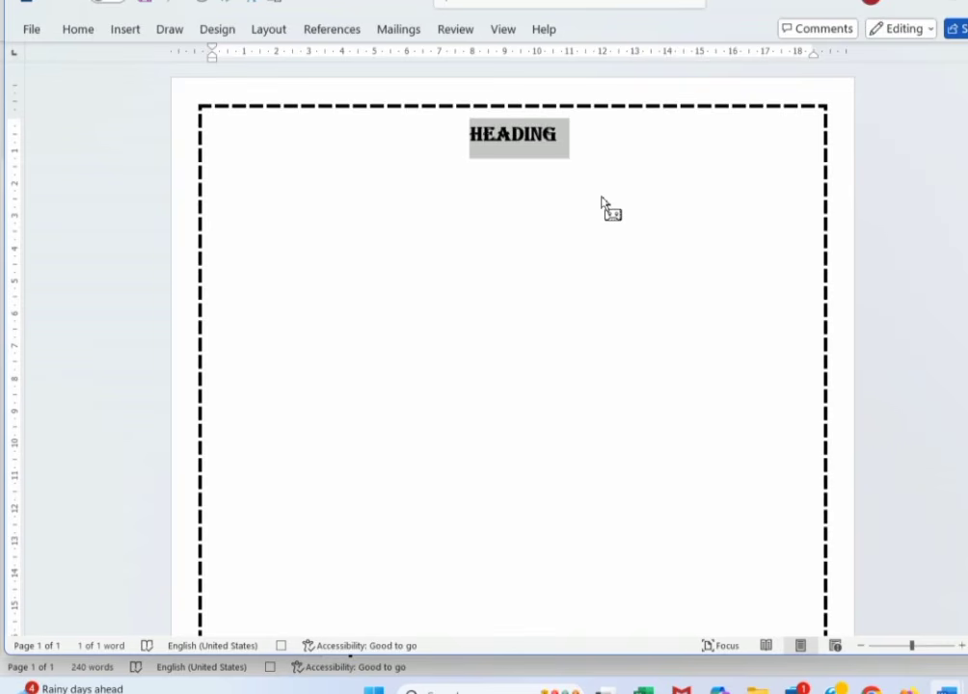
{"action": "left_click_drag", "start_coordinate": [600, 200], "coordinate": [508, 144]}
{"action": "left_click_drag", "start_coordinate": [509, 142], "coordinate": [486, 129]}
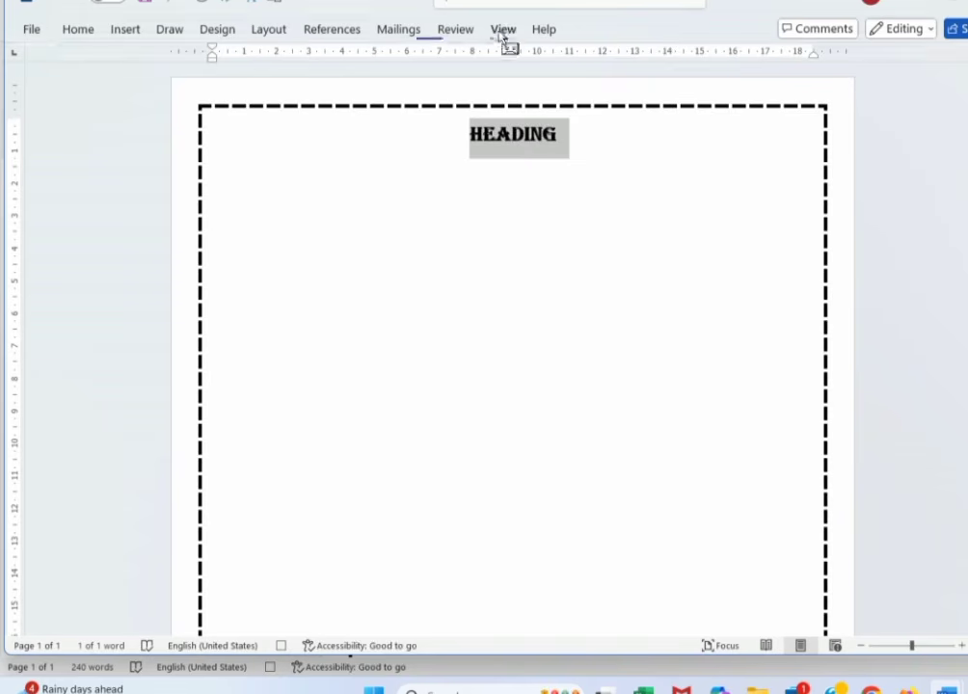
- Stop recording Macro2
{"action": "left_click", "coordinate": [503, 30]}
{"action": "left_click", "coordinate": [836, 96]}
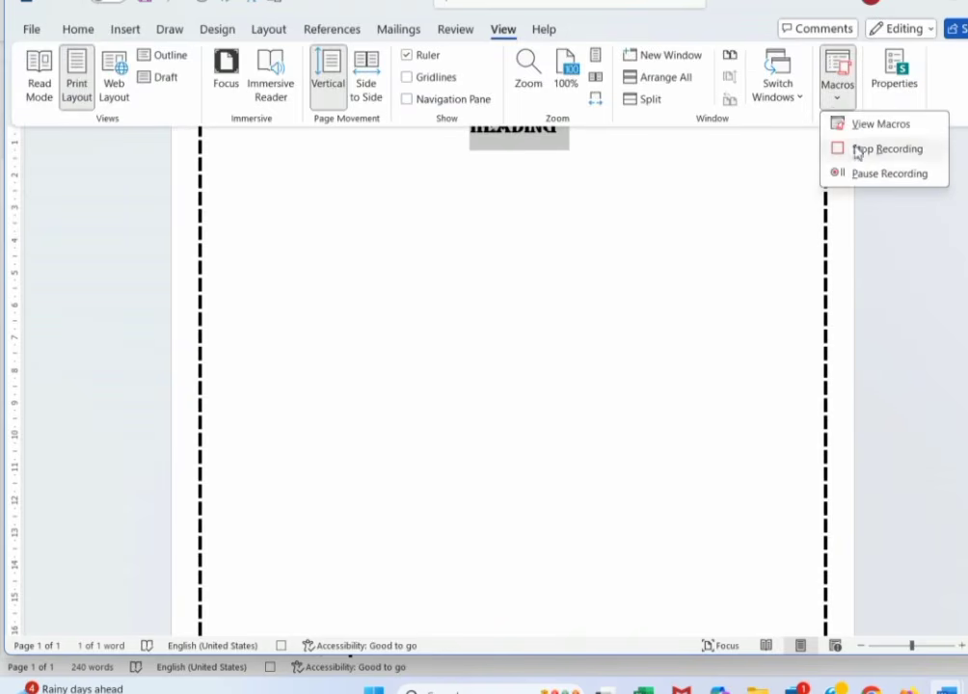
{"action": "left_click", "coordinate": [871, 150]}
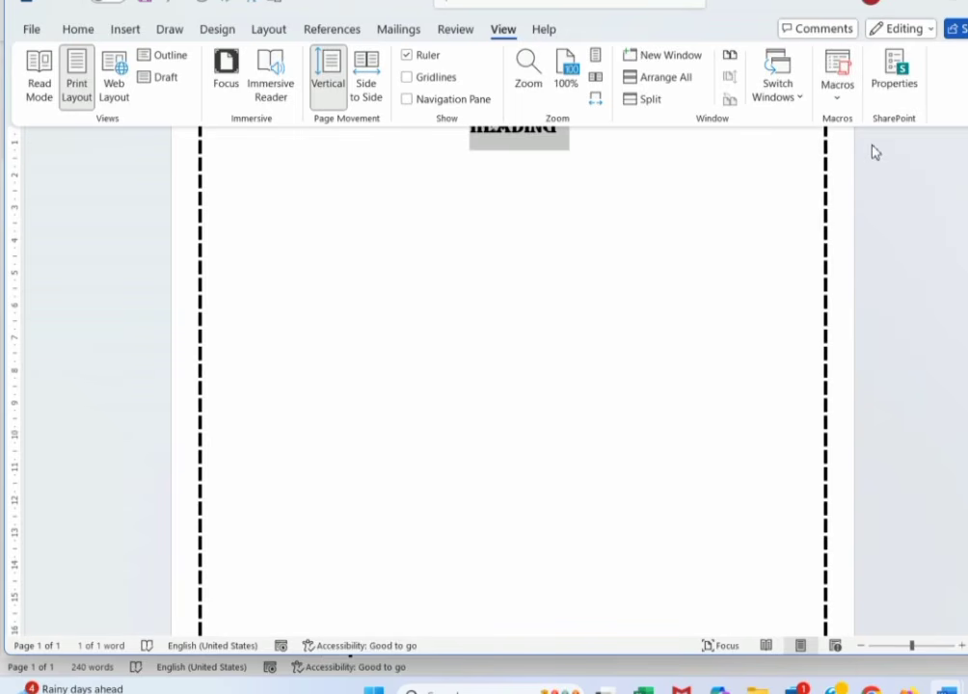
{"action": "left_click", "coordinate": [409, 222]}
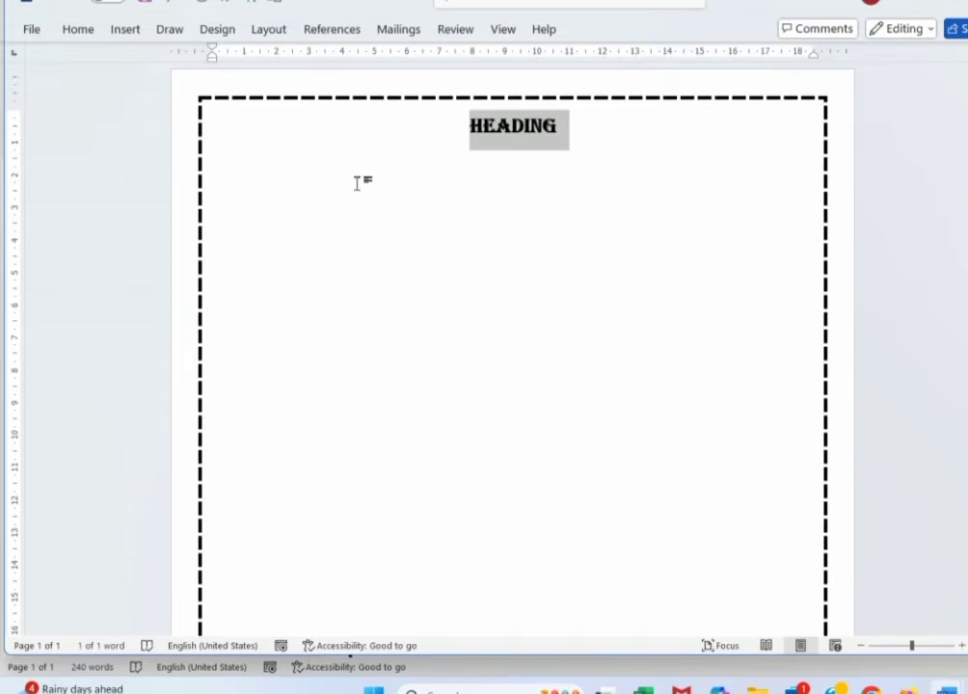
- Add a left-aligned line reading 'CONTENT' below the heading
{"action": "left_click", "coordinate": [614, 136]}
{"action": "key", "text": "Return"}
{"action": "key", "text": "ctrl+l"}
{"action": "type", "text": "CONTENT"}
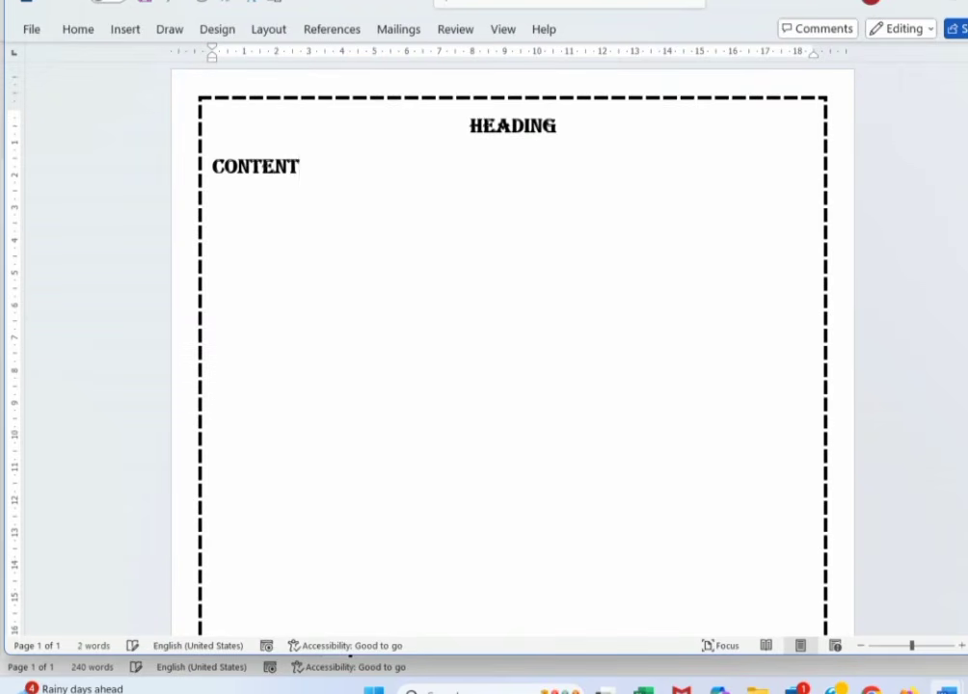
- Set the content line to 10-point Calibri
{"action": "left_click_drag", "start_coordinate": [339, 181], "coordinate": [206, 166]}
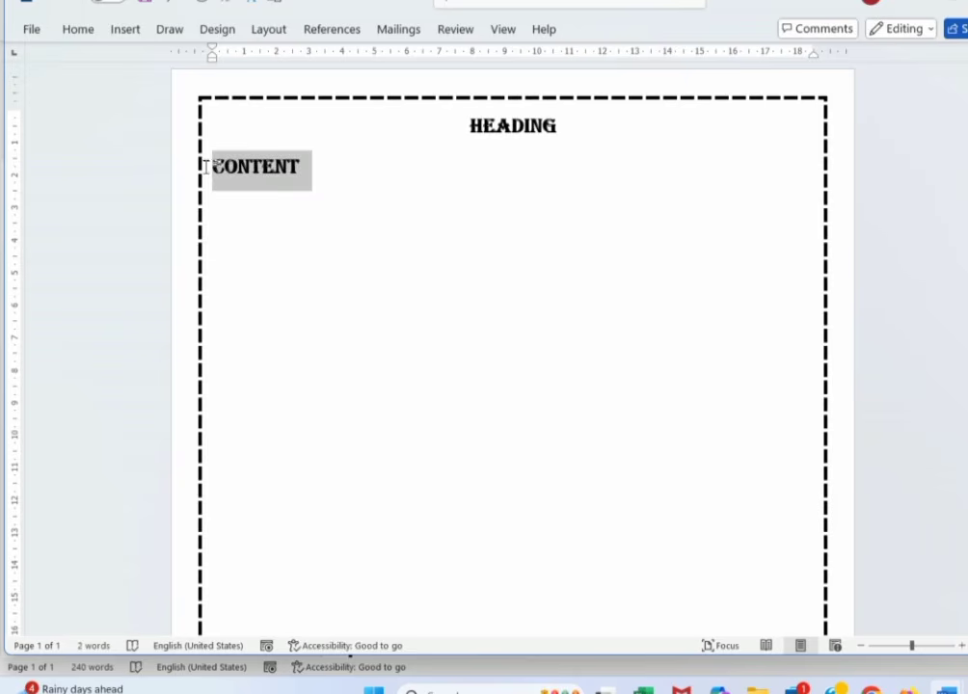
{"action": "left_click", "coordinate": [69, 30]}
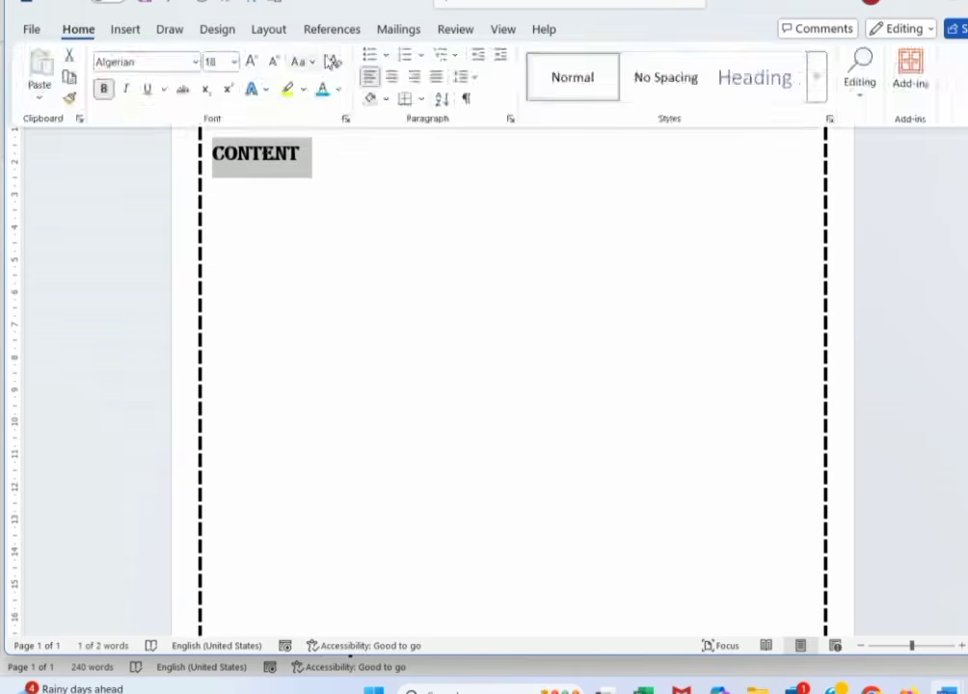
{"action": "left_click", "coordinate": [347, 196]}
{"action": "left_click", "coordinate": [305, 155]}
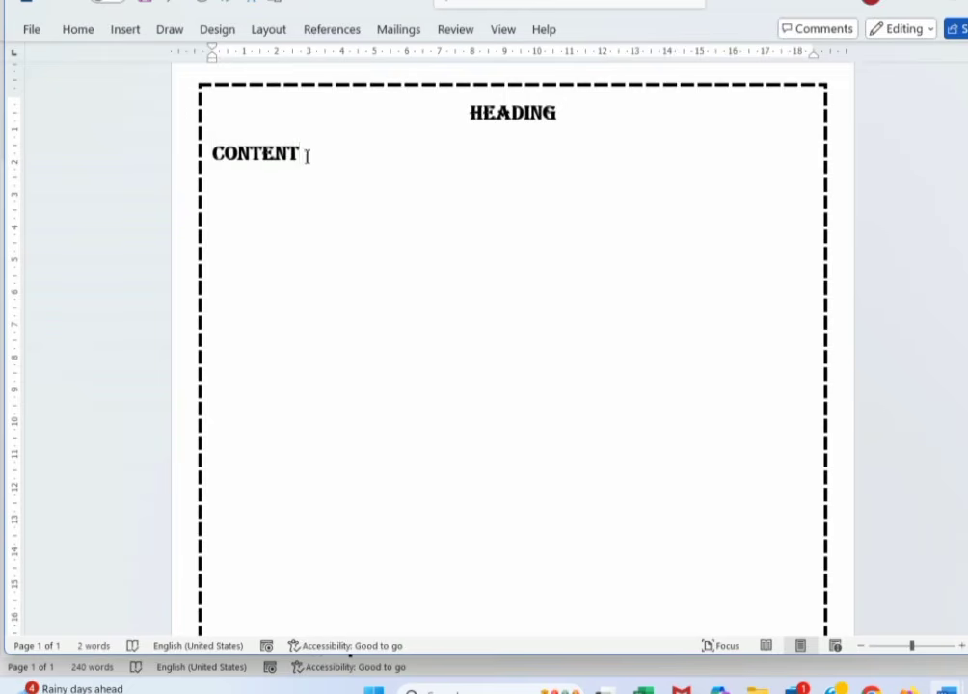
{"action": "left_click_drag", "start_coordinate": [311, 158], "coordinate": [208, 159]}
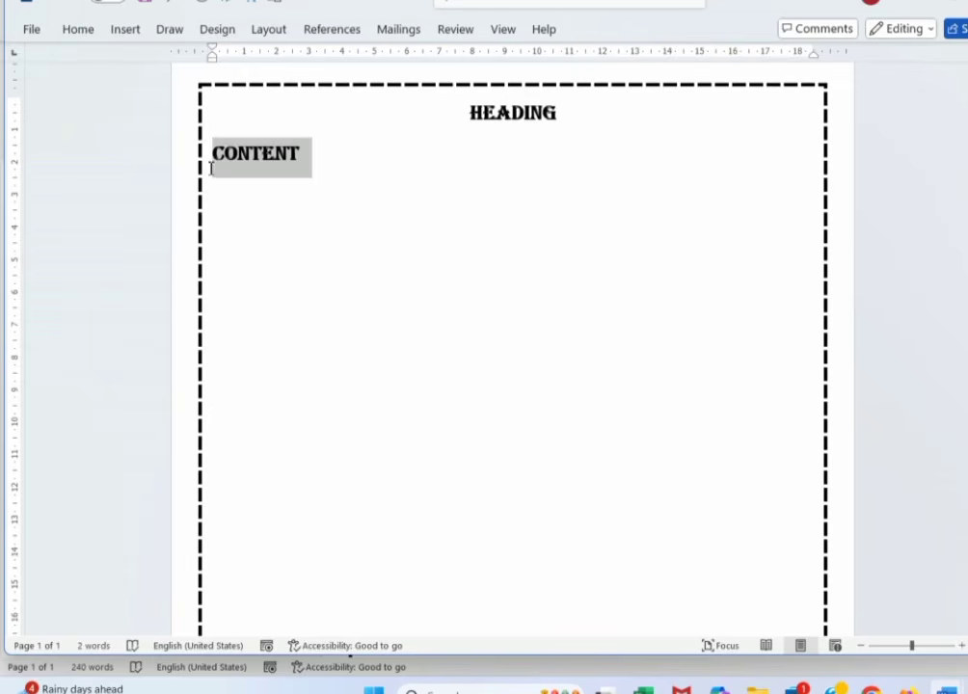
{"action": "left_click", "coordinate": [69, 29]}
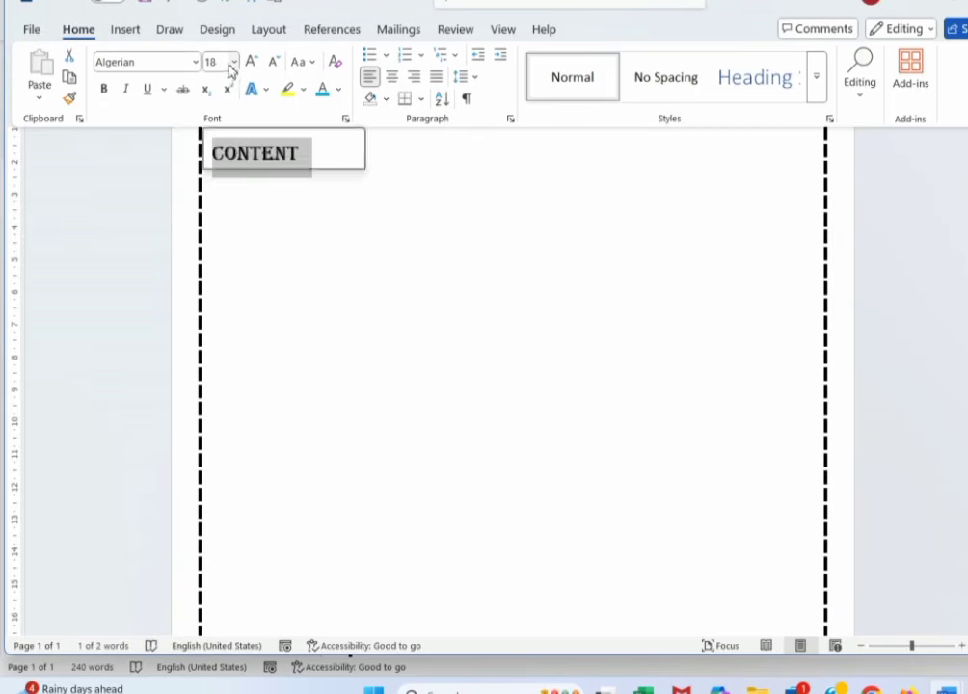
{"action": "left_click", "coordinate": [234, 64]}
{"action": "left_click", "coordinate": [227, 125]}
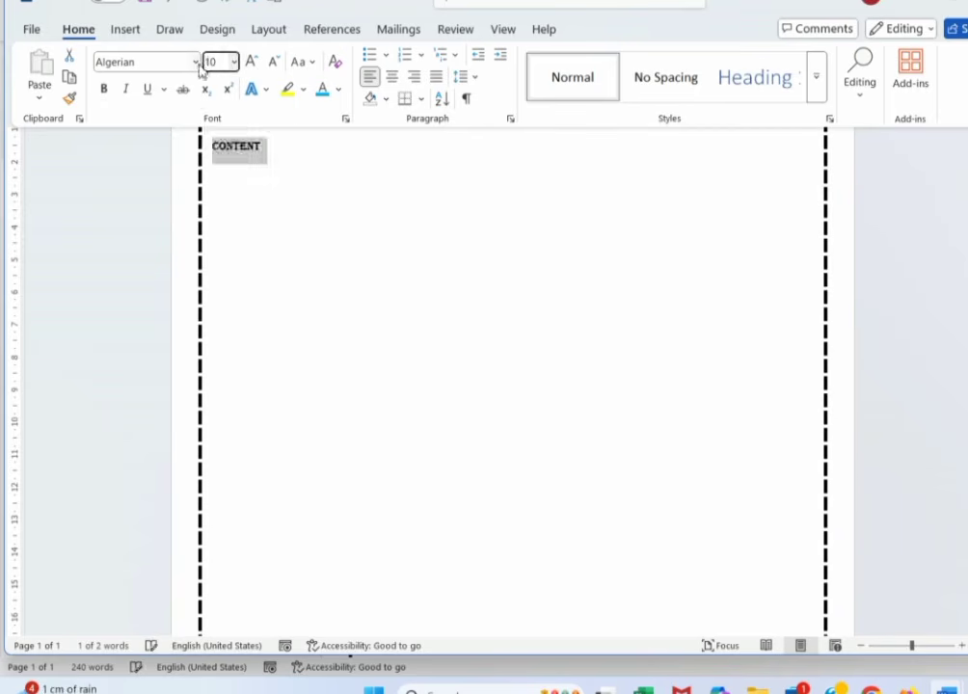
{"action": "left_click", "coordinate": [194, 61]}
{"action": "key", "text": "Escape"}
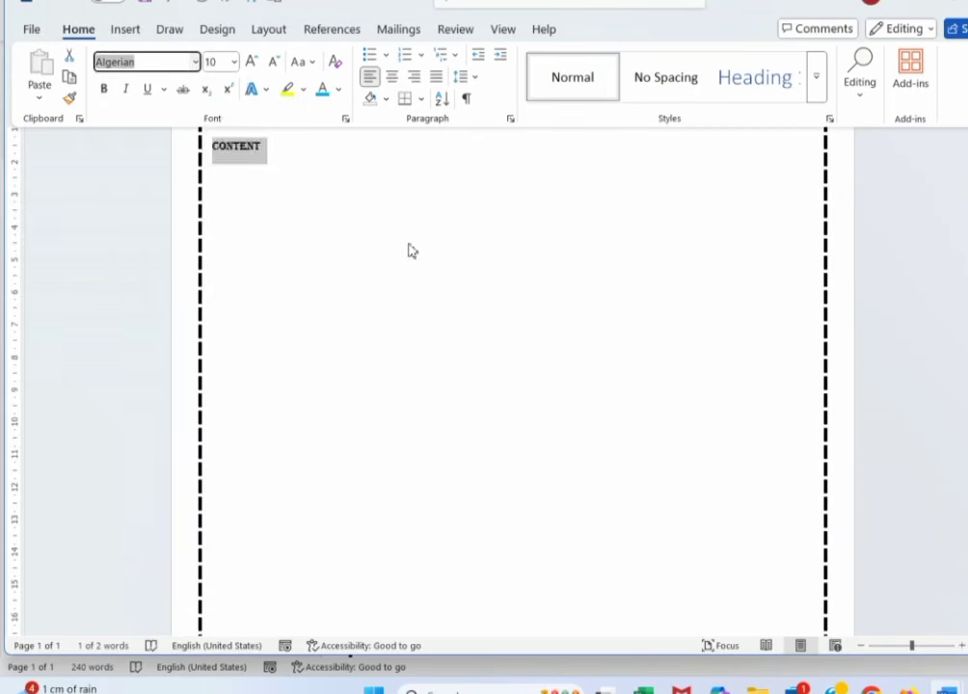
{"action": "left_click", "coordinate": [195, 62]}
{"action": "left_click", "coordinate": [164, 132]}
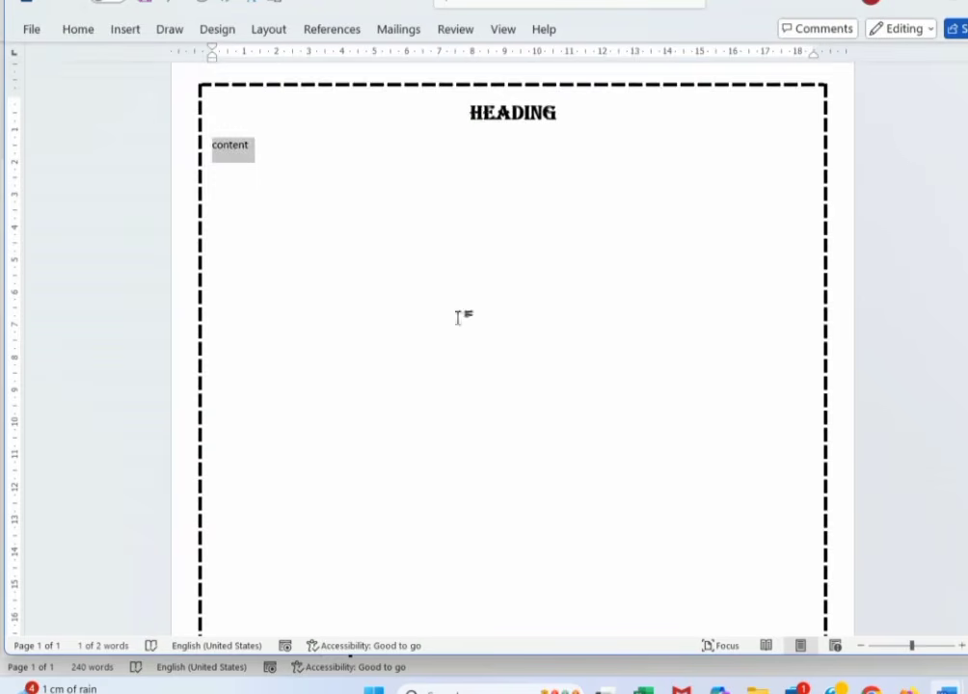
{"action": "left_click", "coordinate": [268, 173]}
{"action": "left_click_drag", "start_coordinate": [250, 166], "coordinate": [204, 167]}
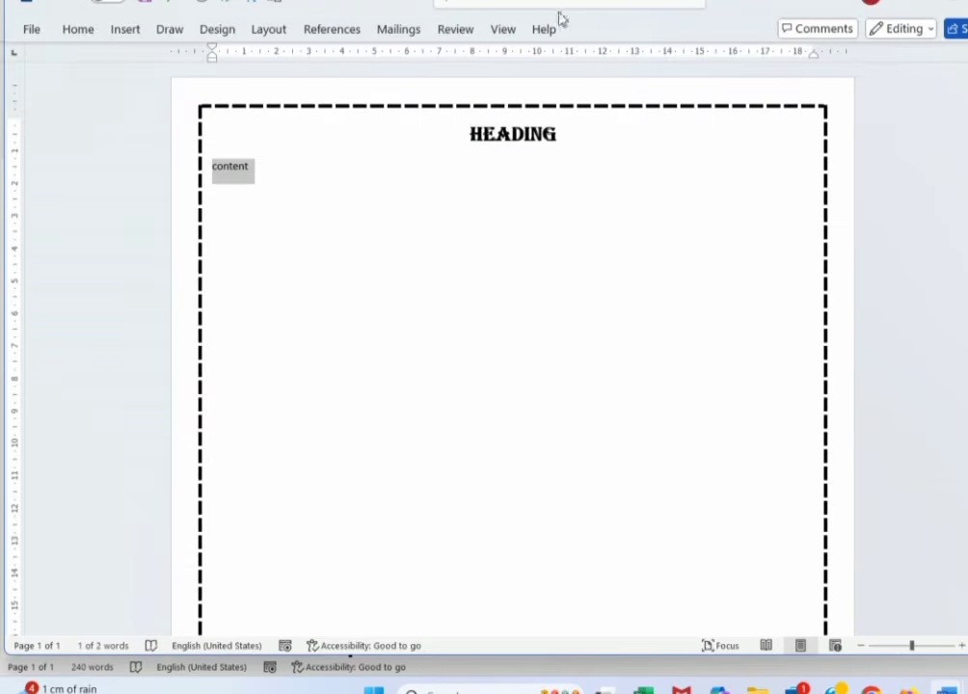
- Start recording Macro6 with Alt+V as its shortcut, taking it over from Macro3
{"action": "left_click", "coordinate": [503, 31]}
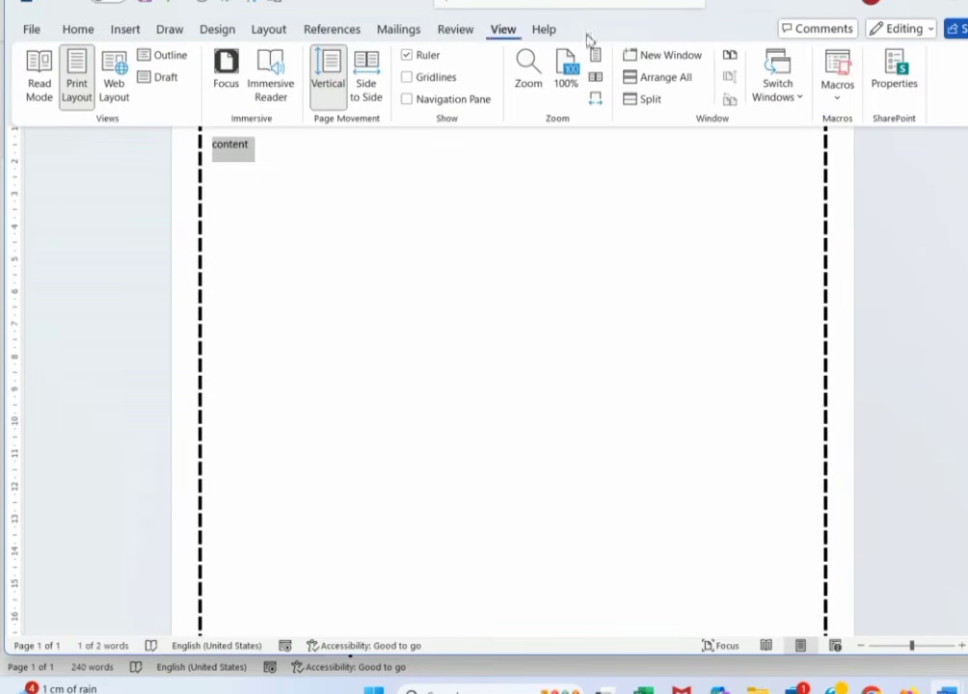
{"action": "left_click", "coordinate": [838, 98]}
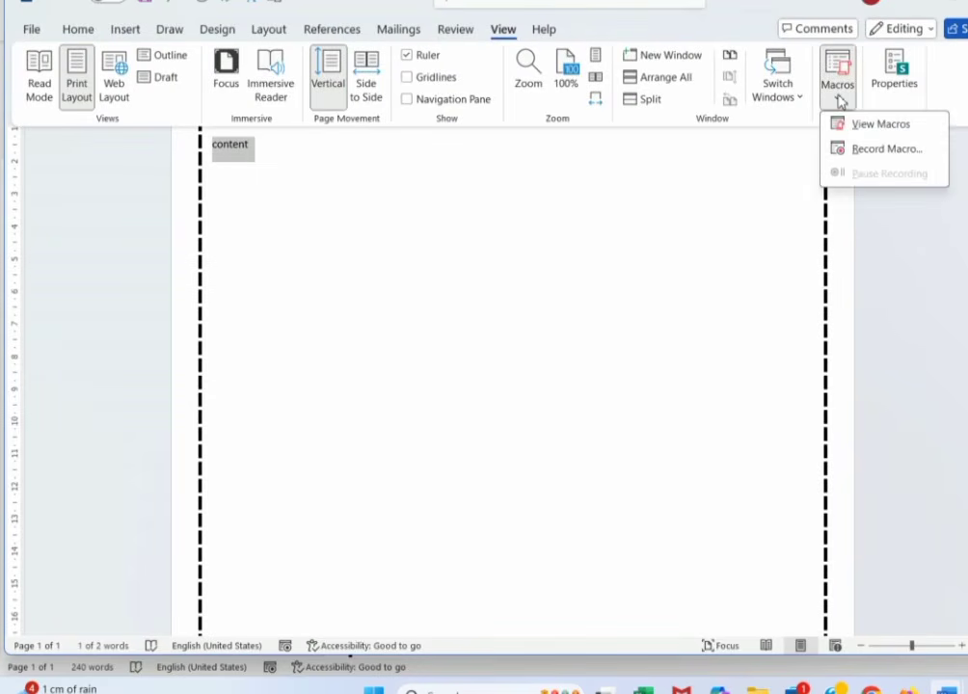
{"action": "left_click", "coordinate": [865, 149]}
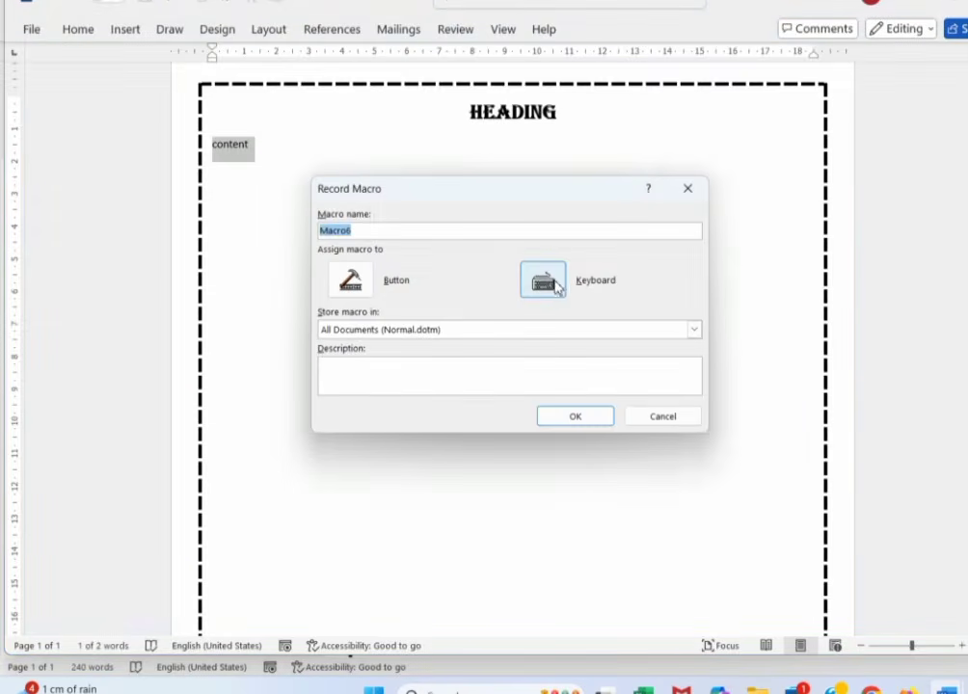
{"action": "left_click", "coordinate": [554, 285]}
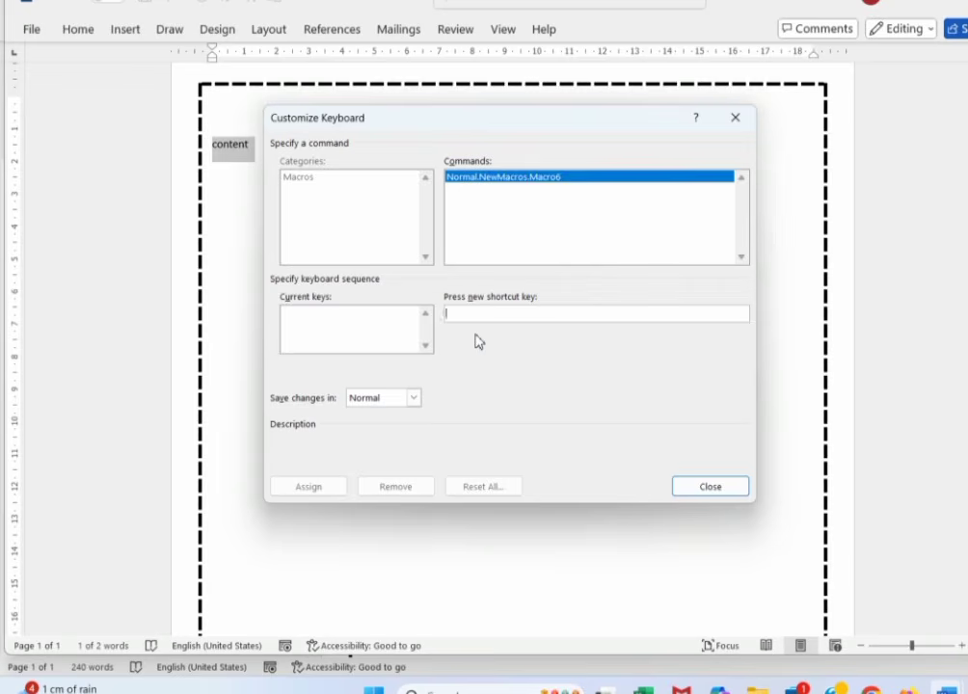
{"action": "key", "text": "alt+v"}
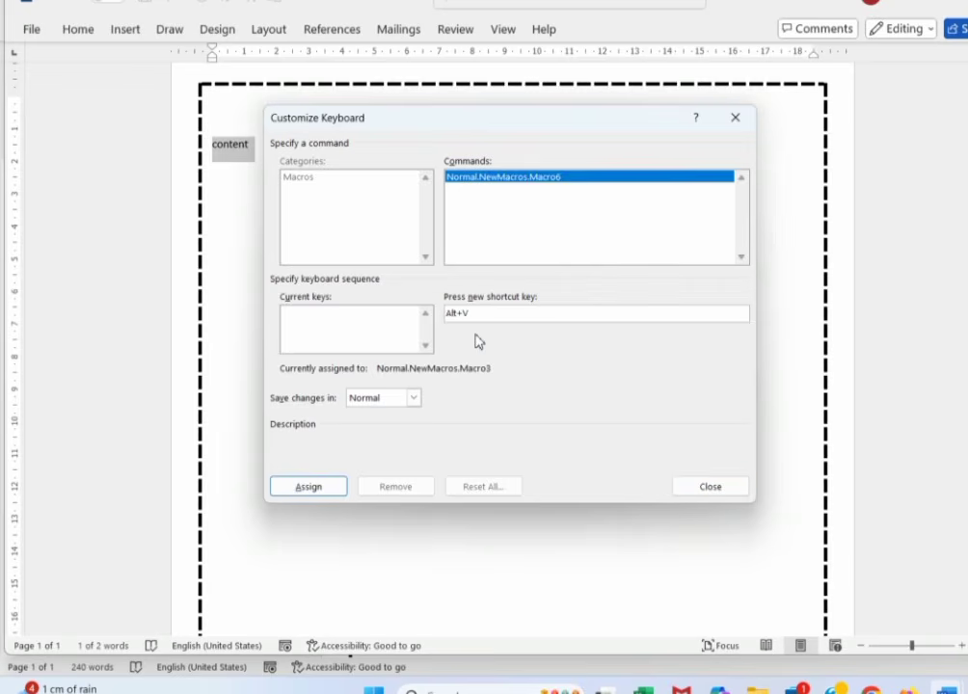
{"action": "left_click", "coordinate": [332, 482]}
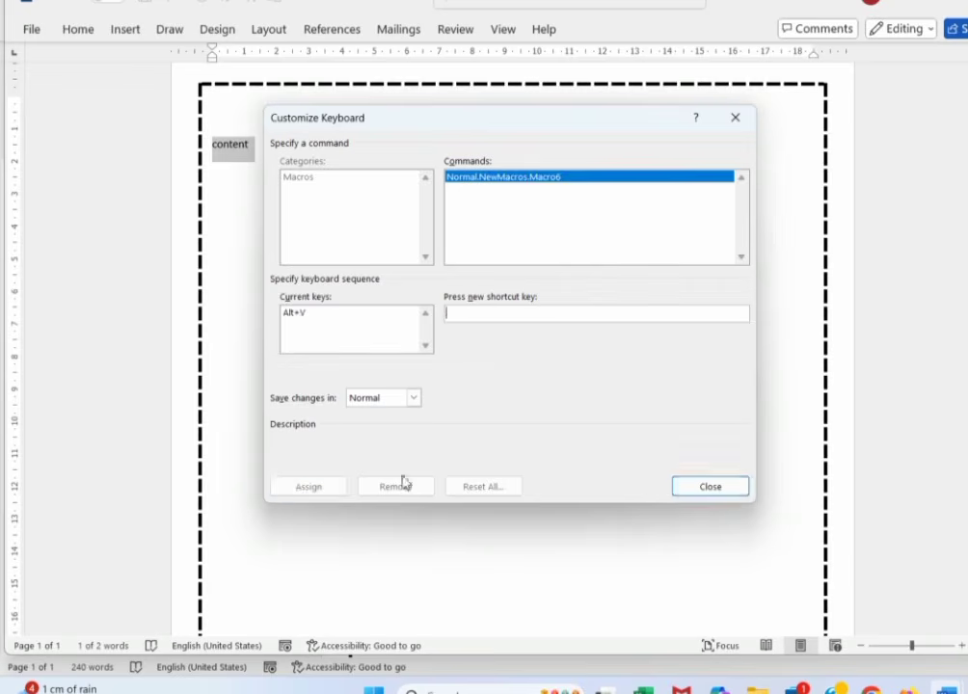
{"action": "left_click", "coordinate": [736, 487]}
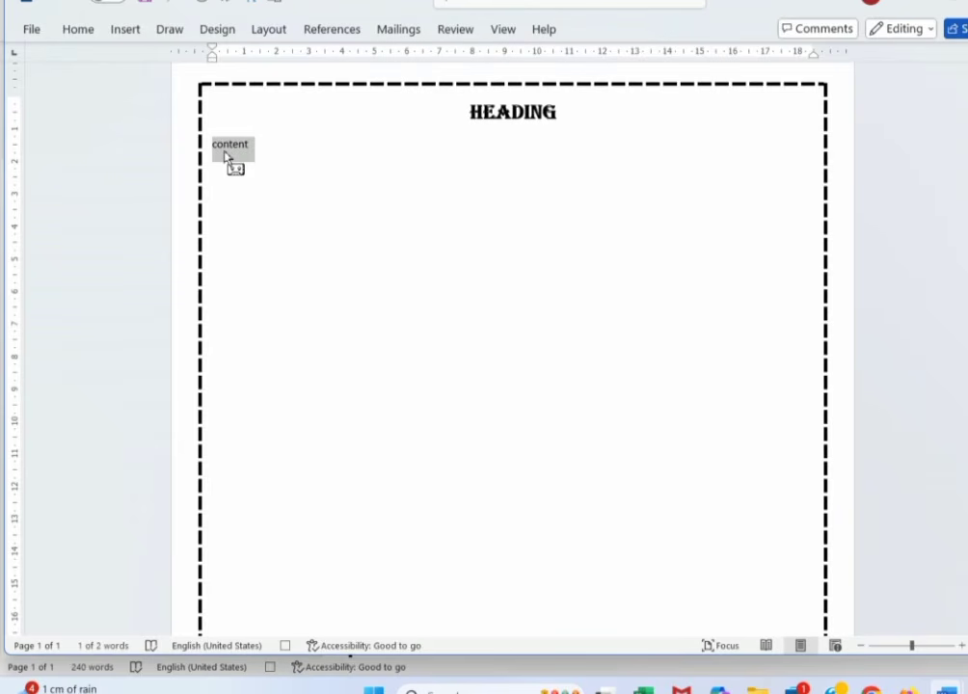
- Format Content as bold 12-point Blackadder ITC in sentence case
{"action": "left_click", "coordinate": [78, 33]}
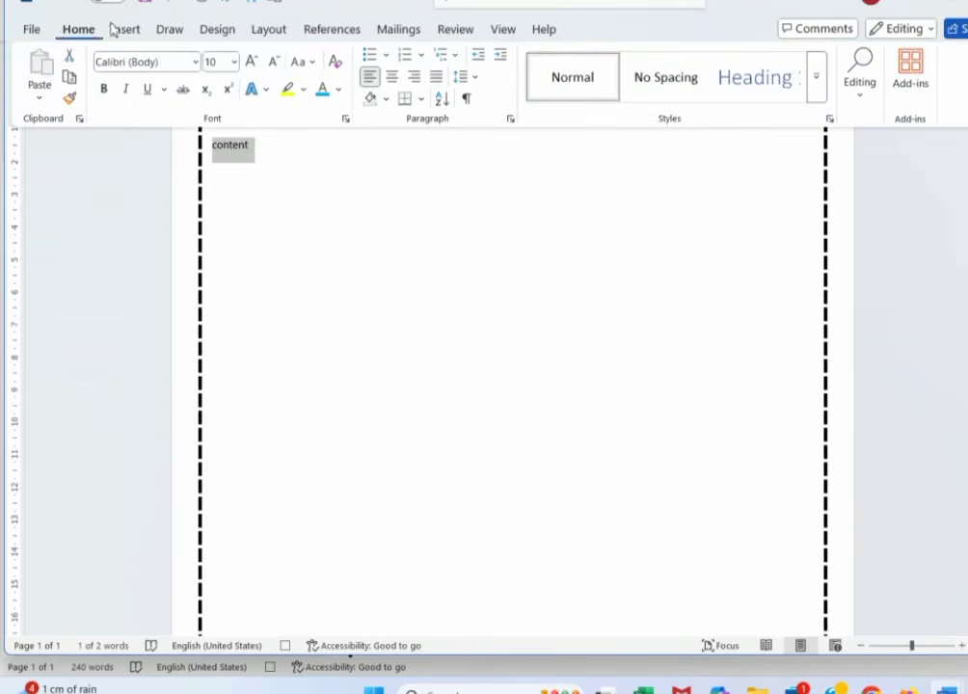
{"action": "left_click", "coordinate": [195, 62]}
{"action": "key", "text": "Escape"}
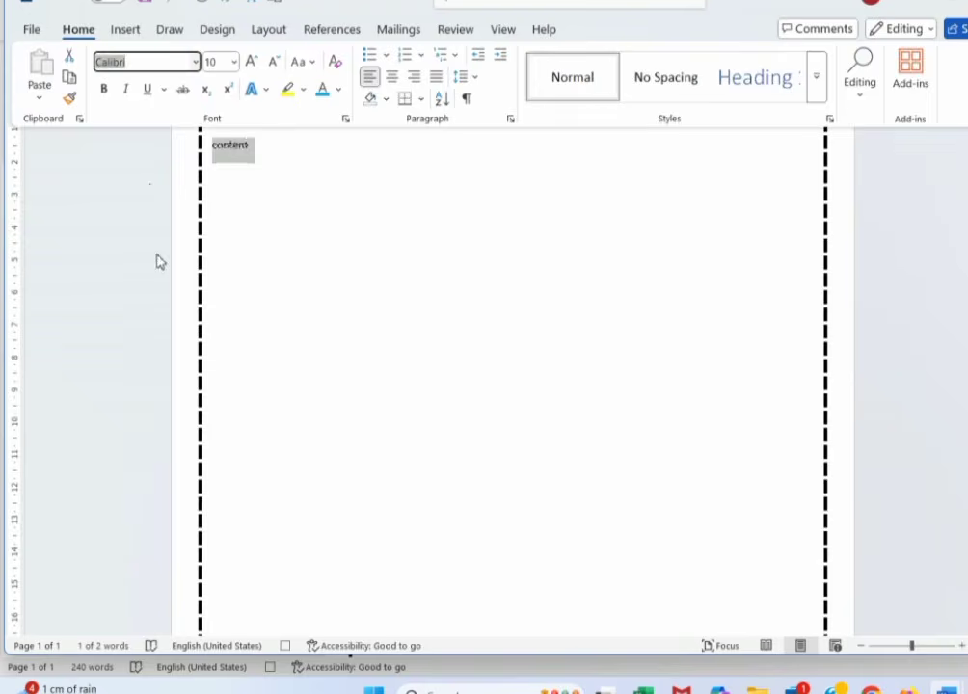
{"action": "type", "text": "Blackadder ITC"}
{"action": "key", "text": "Return"}
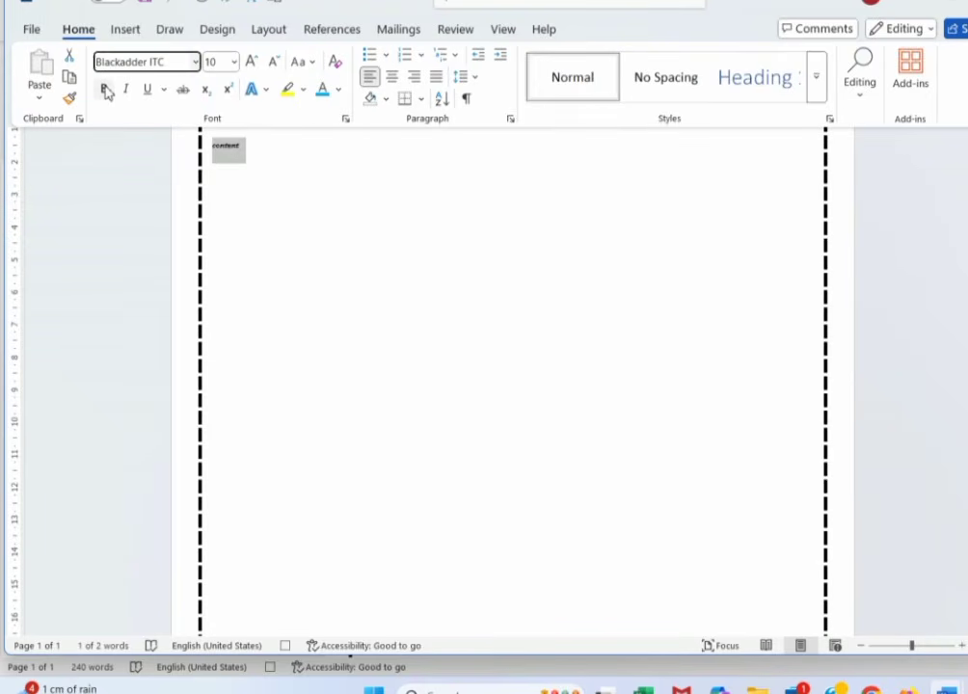
{"action": "left_click", "coordinate": [105, 90]}
{"action": "left_click", "coordinate": [233, 62]}
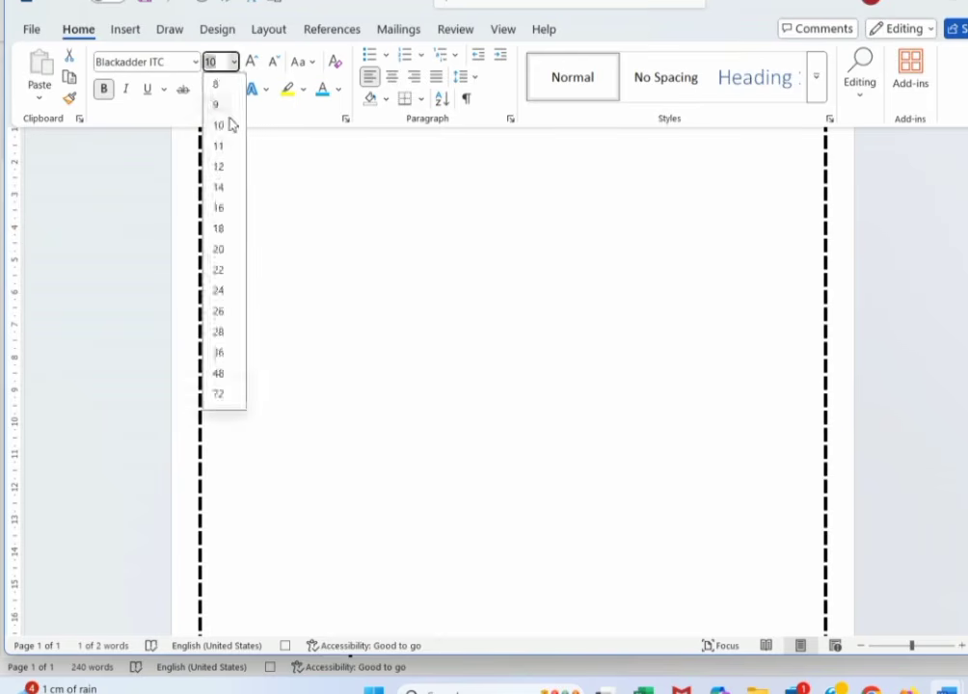
{"action": "left_click", "coordinate": [220, 166]}
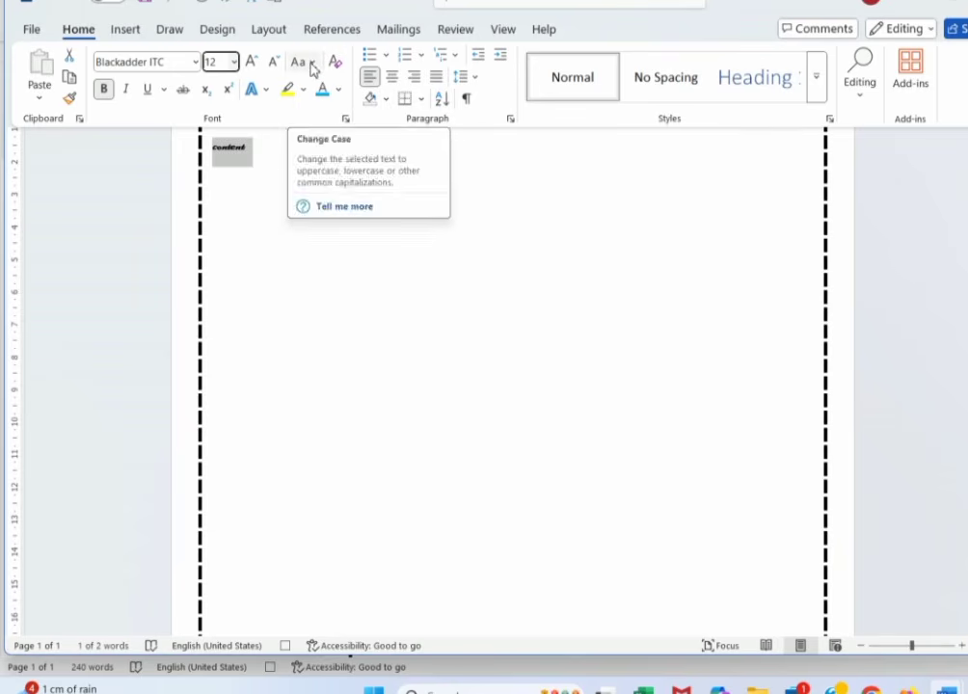
{"action": "left_click", "coordinate": [312, 64]}
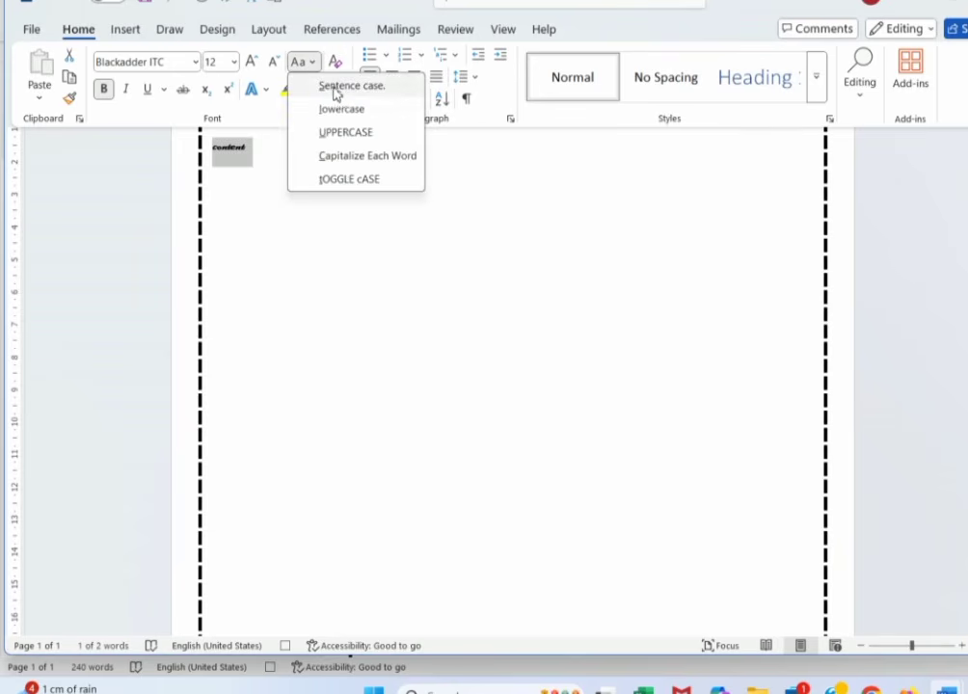
{"action": "left_click", "coordinate": [335, 91]}
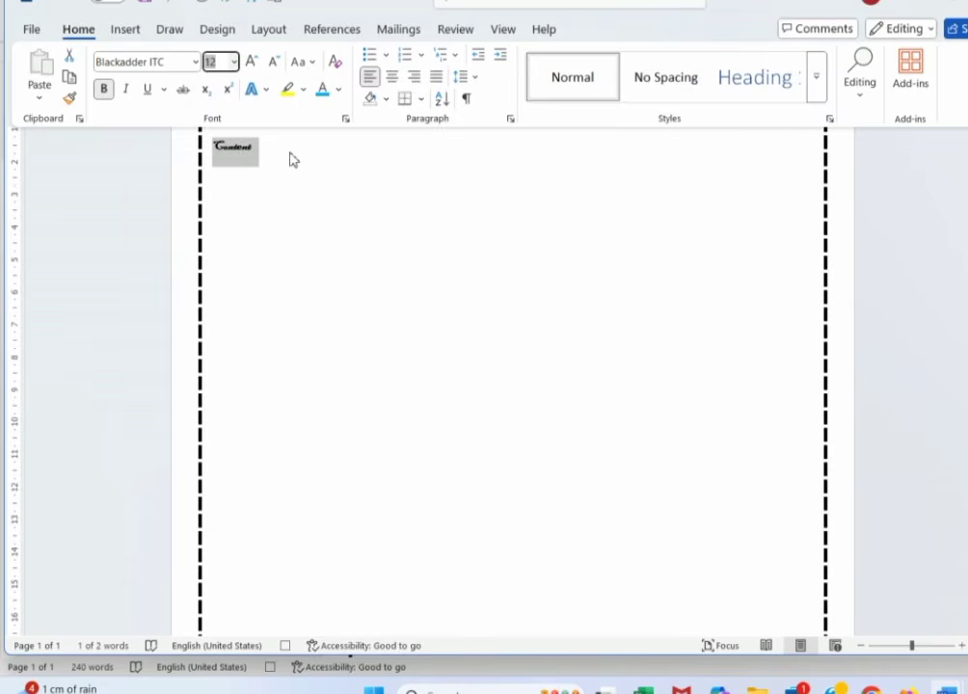
{"action": "left_click", "coordinate": [291, 155]}
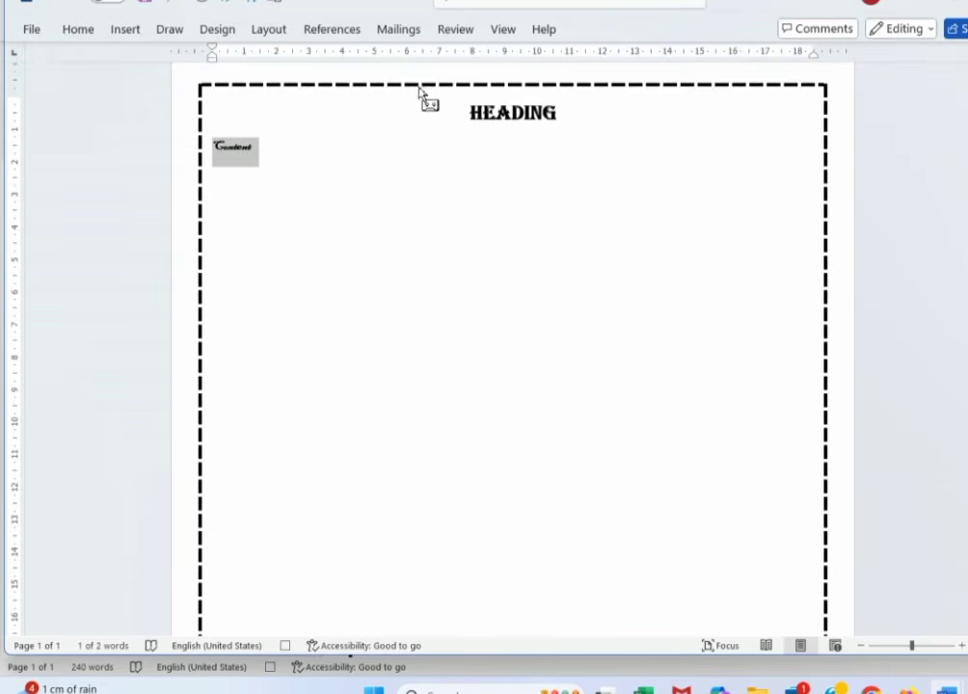
- Stop recording the macro and go to the File start screen
{"action": "left_click", "coordinate": [507, 31]}
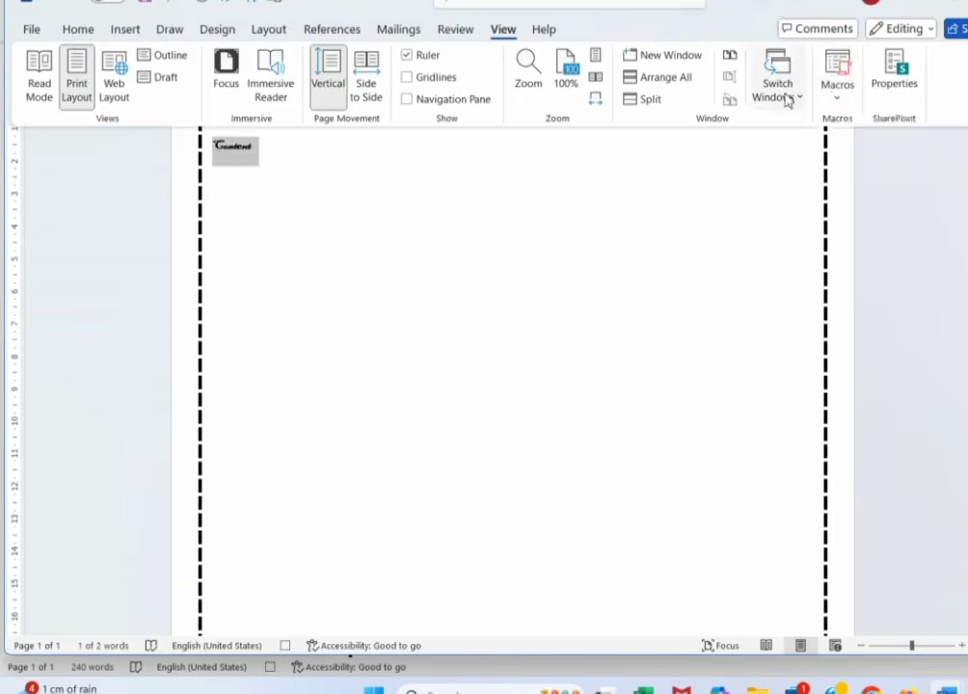
{"action": "left_click", "coordinate": [835, 93]}
{"action": "left_click", "coordinate": [871, 181]}
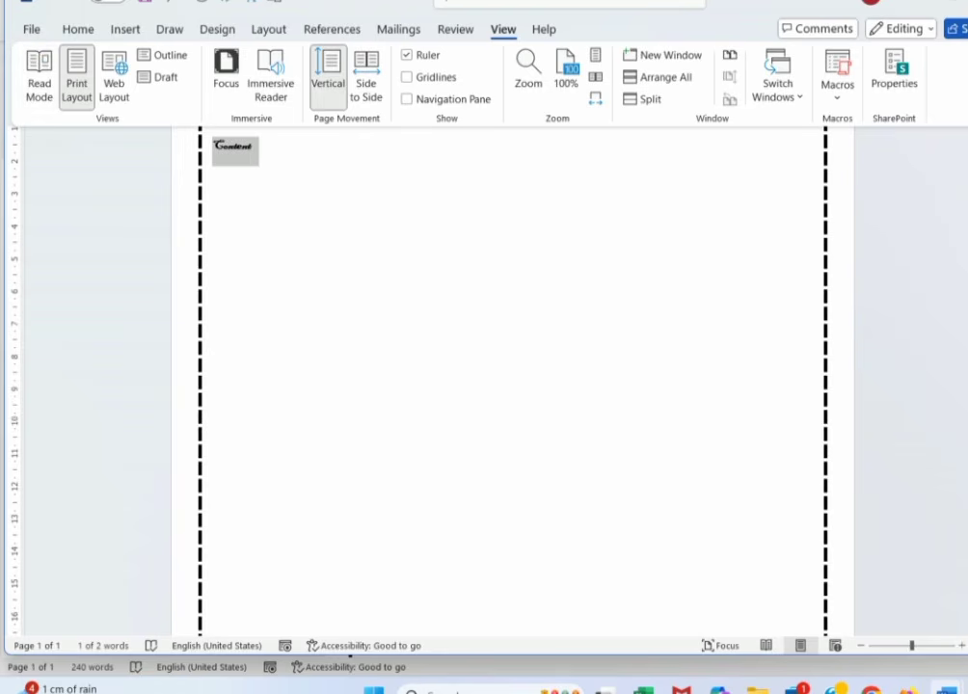
{"action": "left_click", "coordinate": [32, 30]}
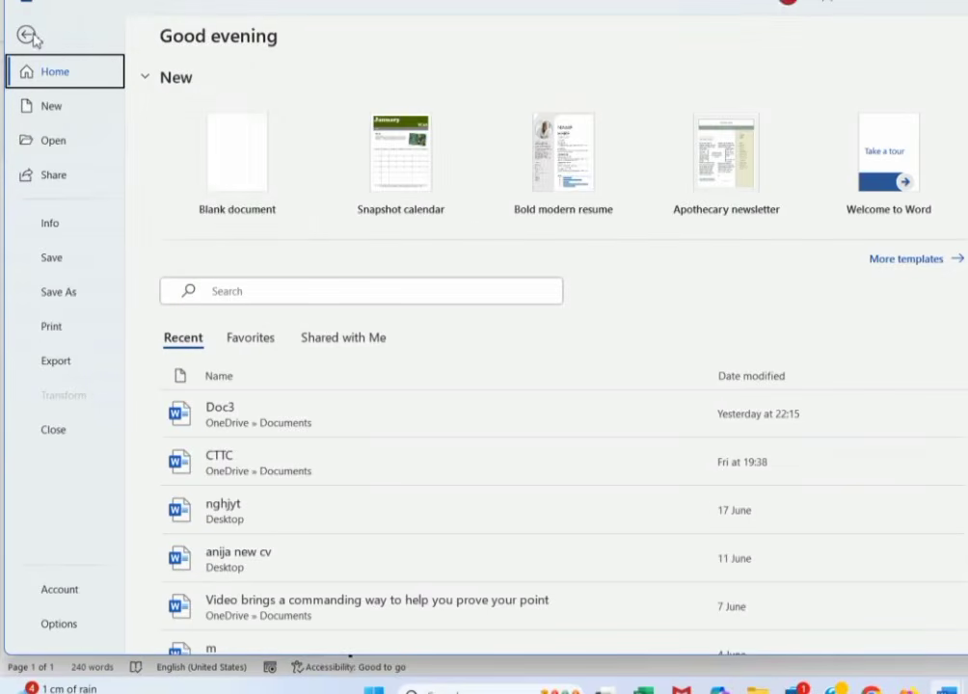
- In a new blank document, type 'computer' and add sample paragraphs with =rand()
{"action": "left_click", "coordinate": [271, 155]}
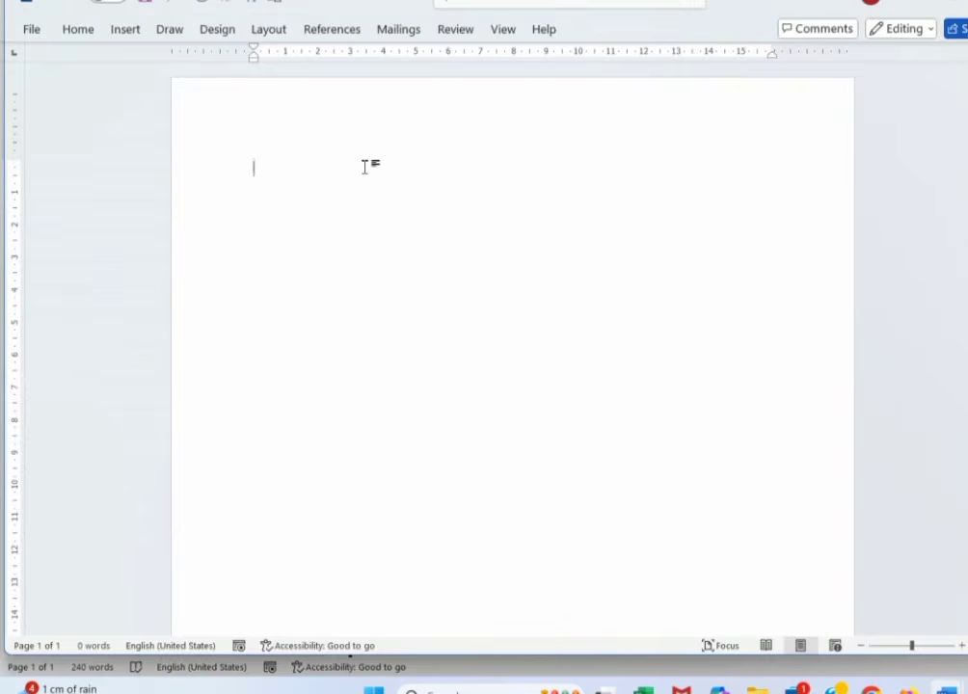
{"action": "type", "text": "computer"}
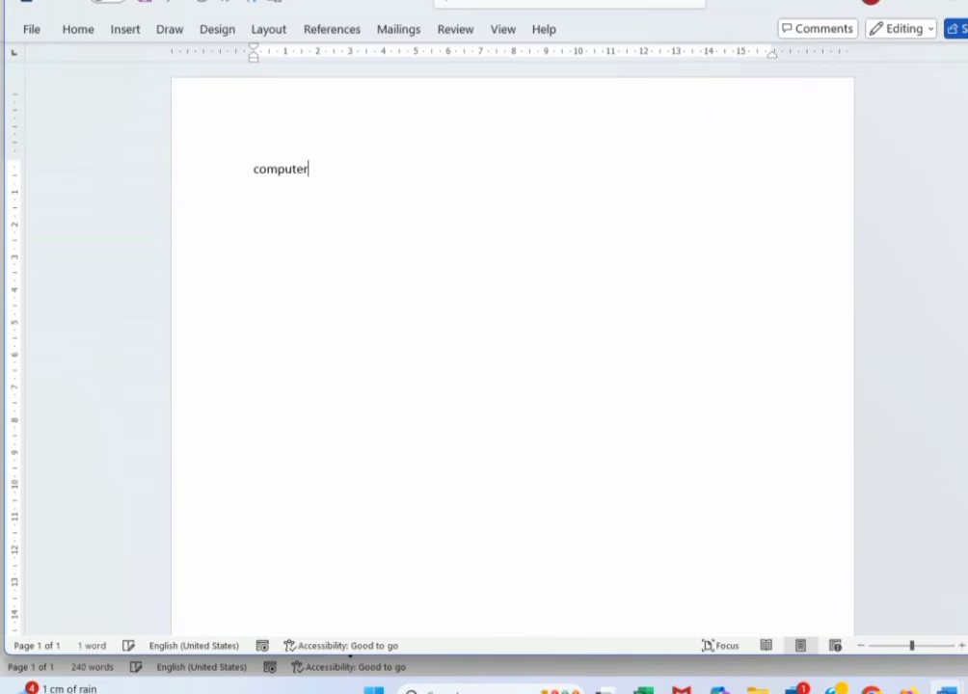
{"action": "key", "text": "Return"}
{"action": "type", "text": "=rand()"}
{"action": "key", "text": "Return"}
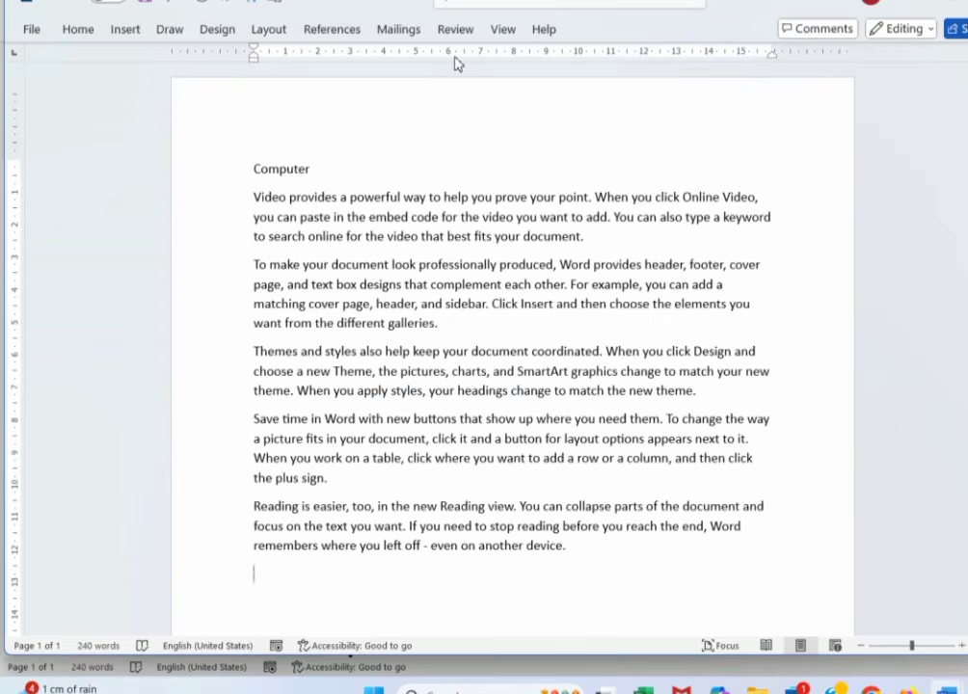
- Run Macro1 to frame the Computer page with a thick black dashed border, then select all
{"action": "left_click", "coordinate": [354, 145]}
{"action": "left_click", "coordinate": [503, 30]}
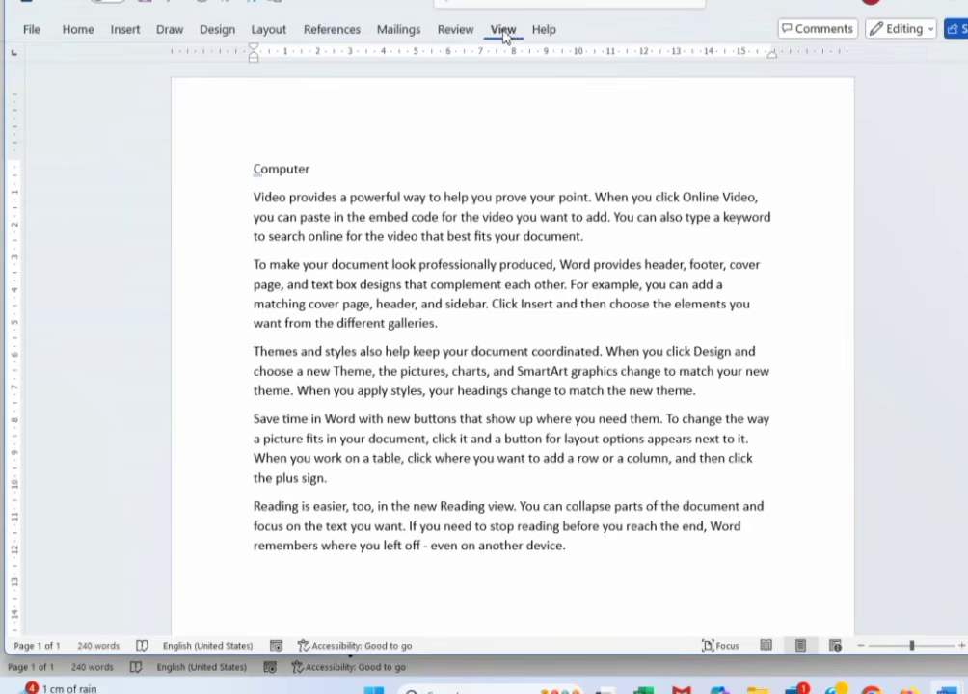
{"action": "left_click", "coordinate": [837, 89]}
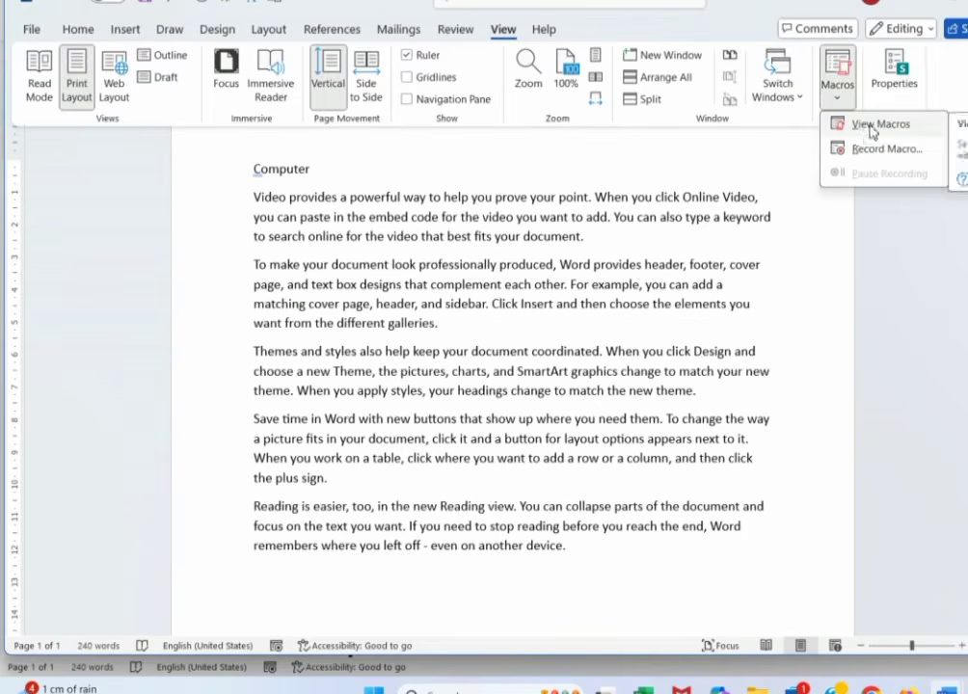
{"action": "left_click", "coordinate": [867, 125]}
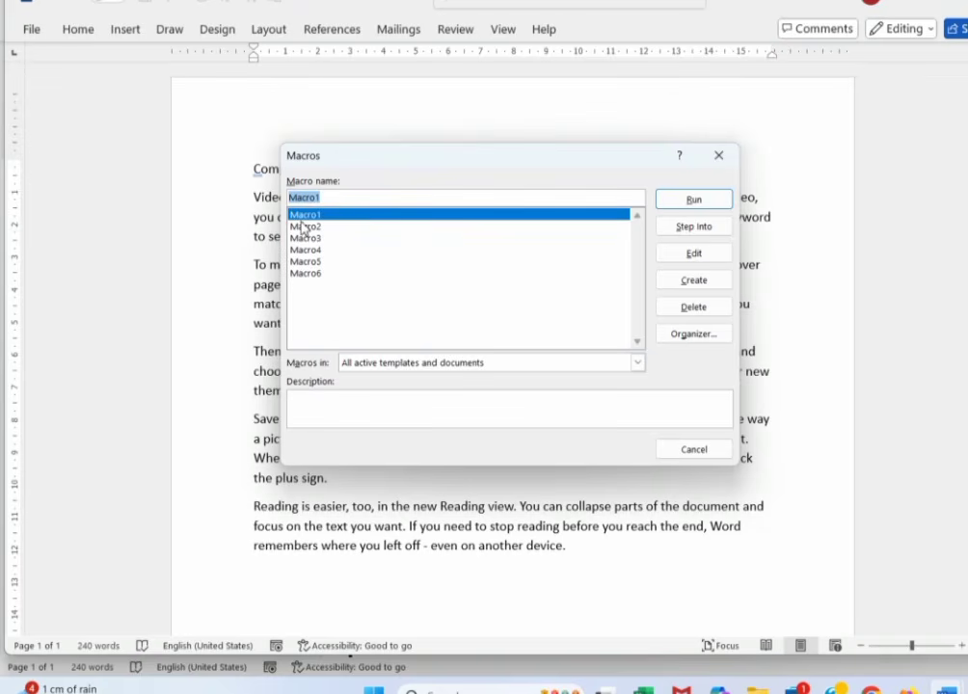
{"action": "left_click", "coordinate": [689, 203]}
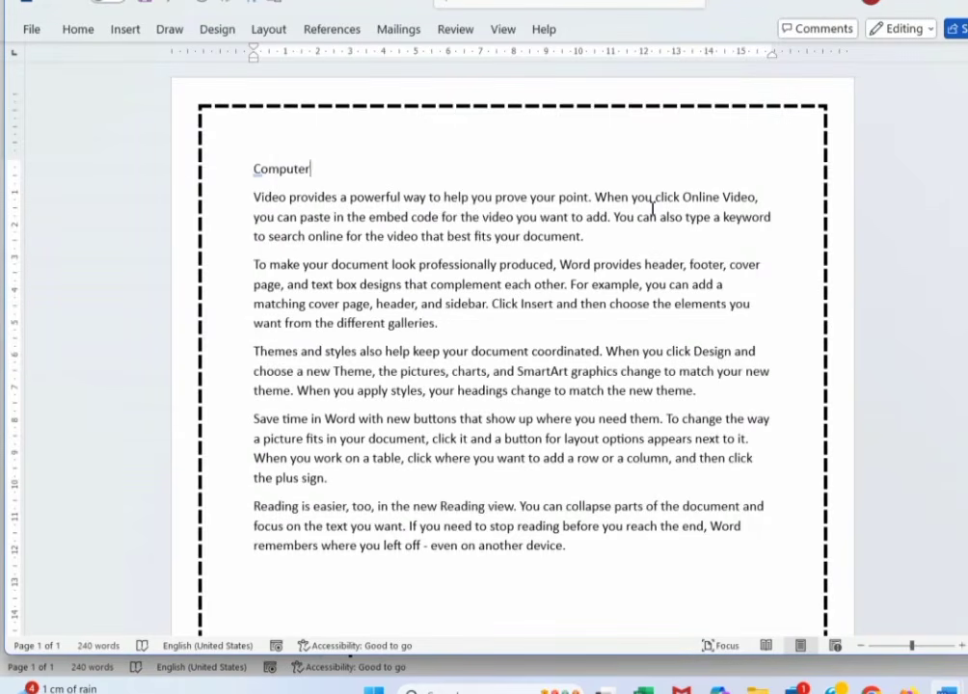
{"action": "key", "text": "ctrl+a"}
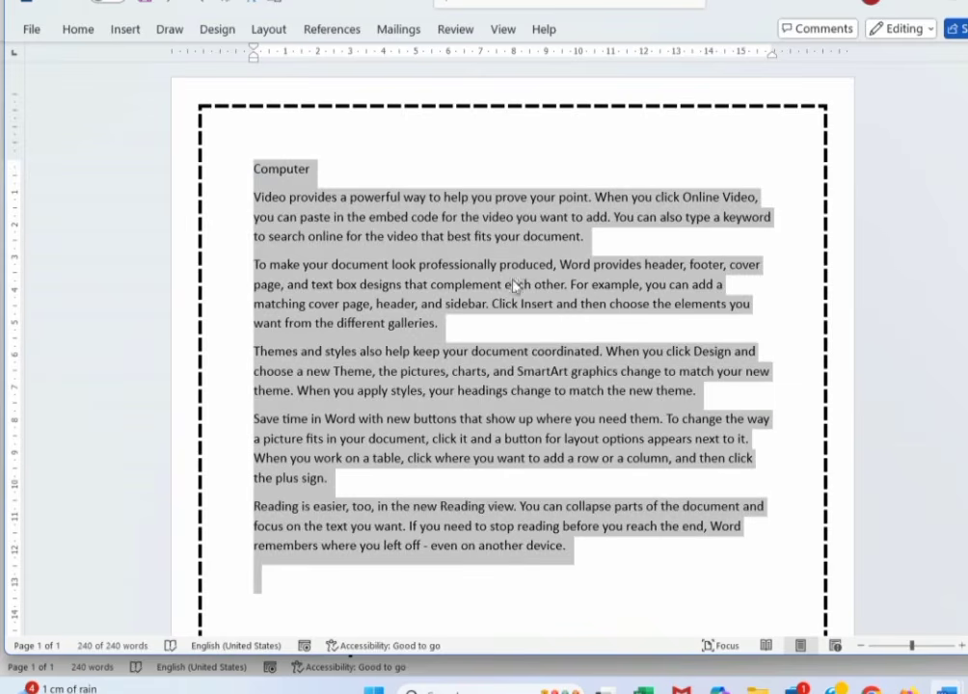
- Run Macro1 again on the Computer document, then bring up the File start screen
{"action": "left_click", "coordinate": [441, 161]}
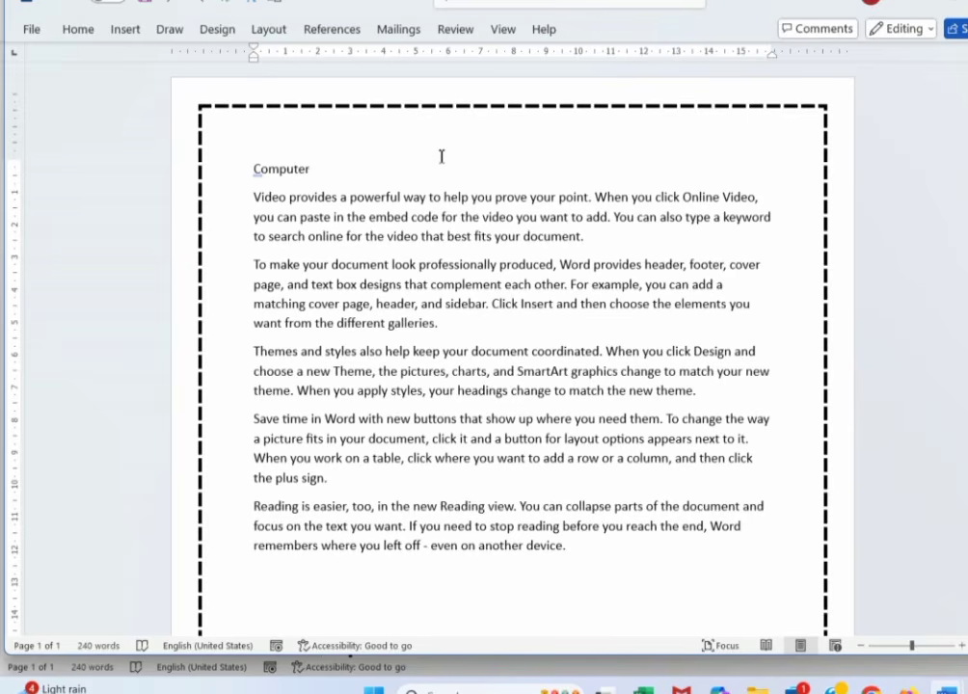
{"action": "left_click", "coordinate": [505, 30]}
{"action": "left_click", "coordinate": [837, 97]}
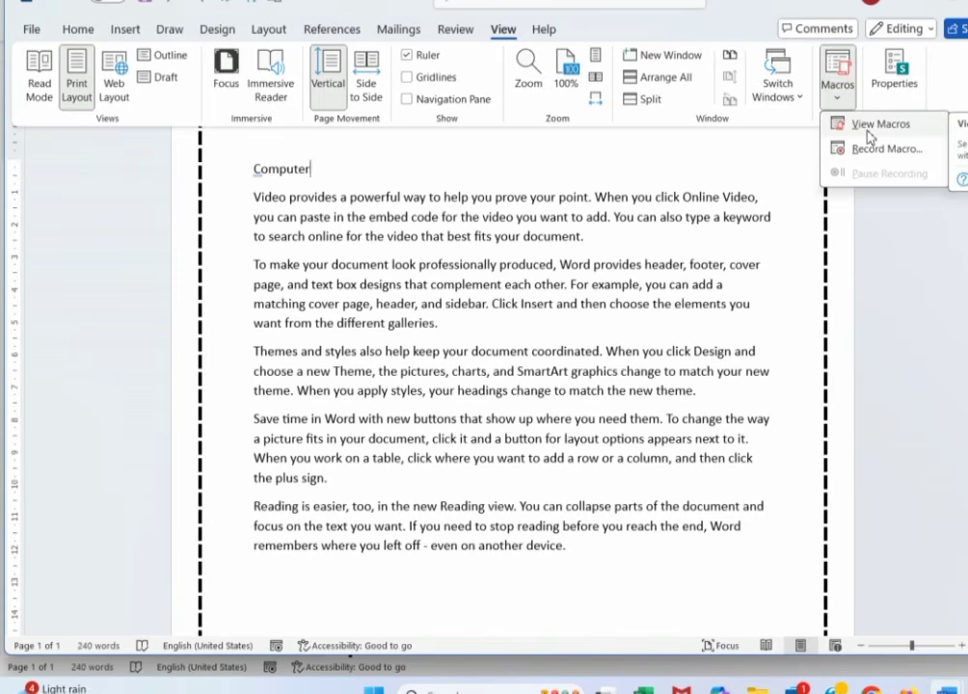
{"action": "left_click", "coordinate": [868, 133]}
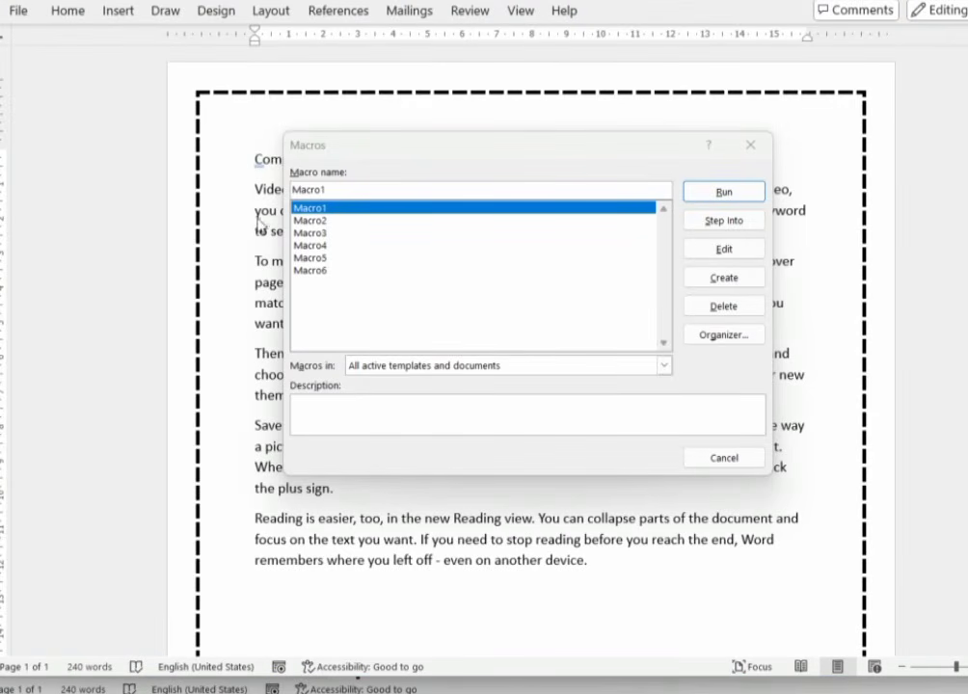
{"action": "left_click", "coordinate": [339, 192]}
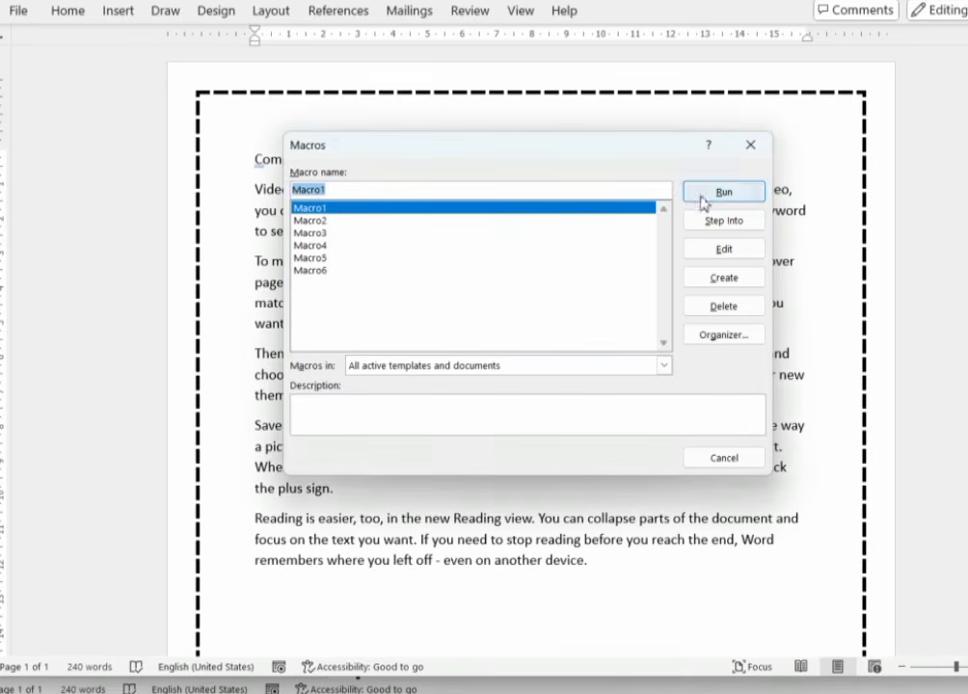
{"action": "left_click", "coordinate": [711, 190]}
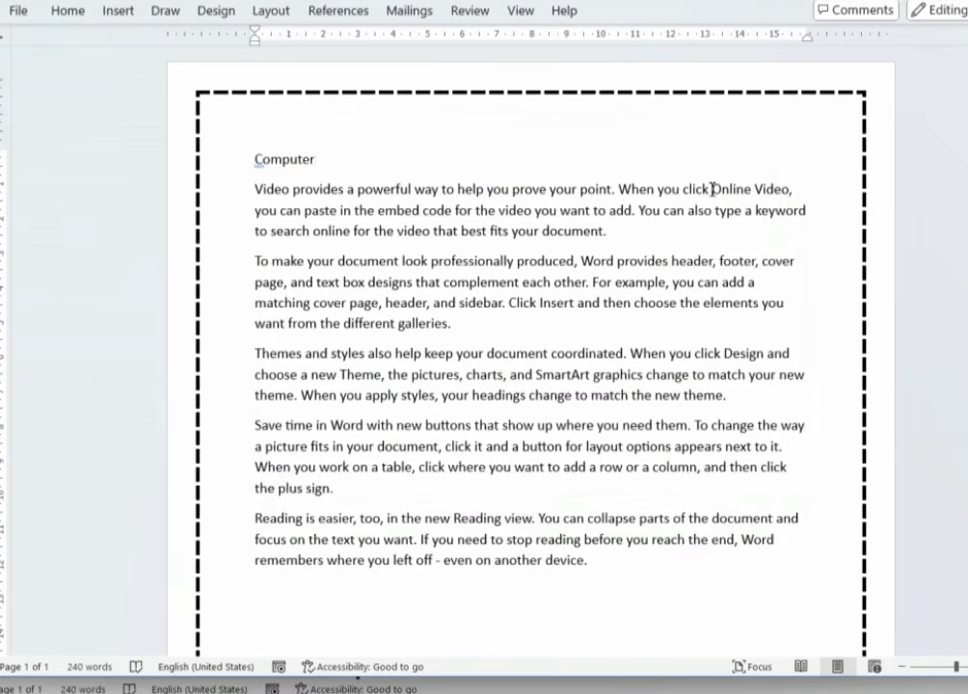
{"action": "left_click", "coordinate": [17, 10]}
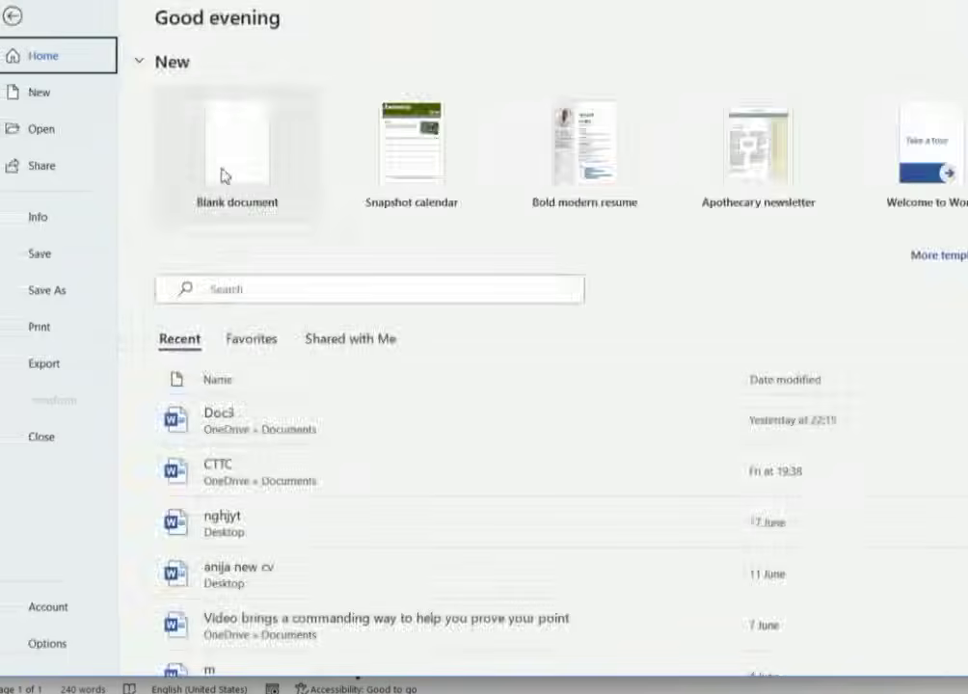
- Test Macro1 on a new blank document, then close that document without saving
{"action": "left_click", "coordinate": [224, 175]}
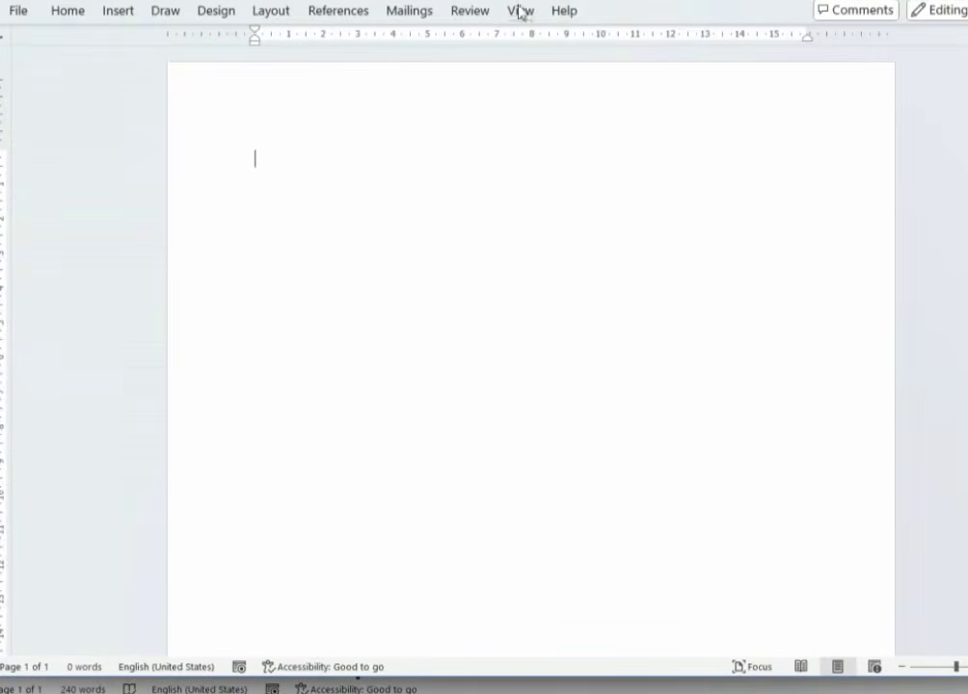
{"action": "left_click", "coordinate": [518, 11]}
{"action": "left_click", "coordinate": [879, 87]}
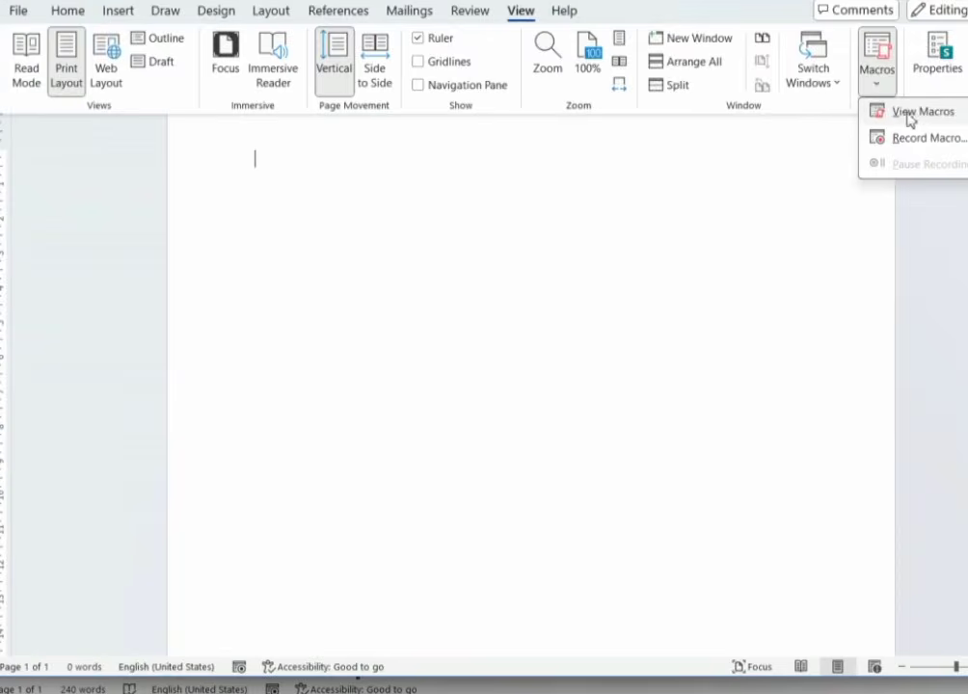
{"action": "left_click", "coordinate": [908, 112]}
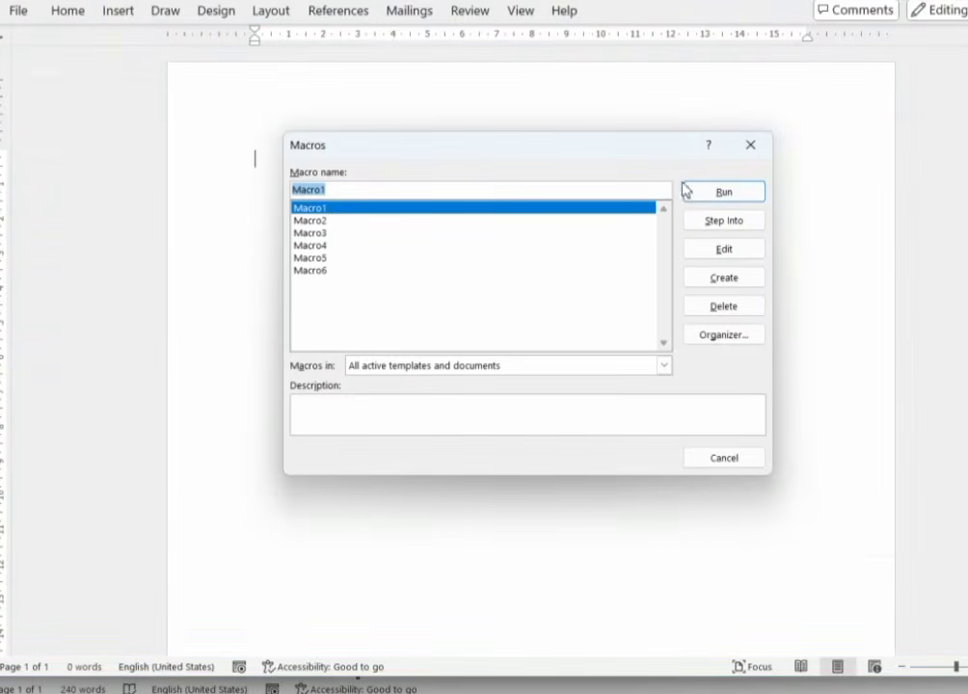
{"action": "left_click", "coordinate": [713, 191]}
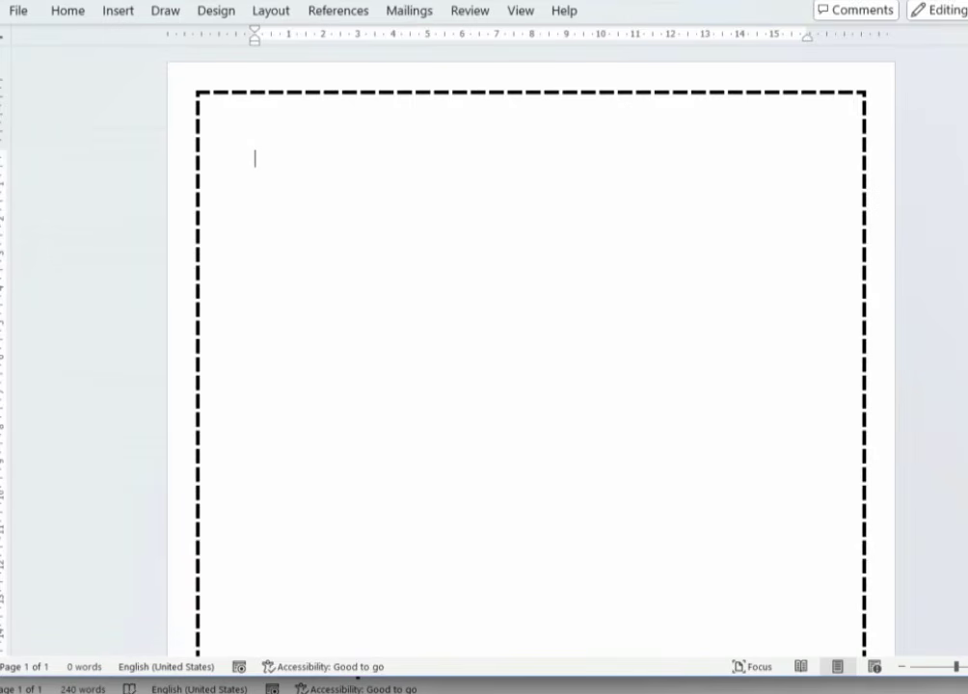
{"action": "key", "text": "alt+F4"}
{"action": "left_click", "coordinate": [602, 429]}
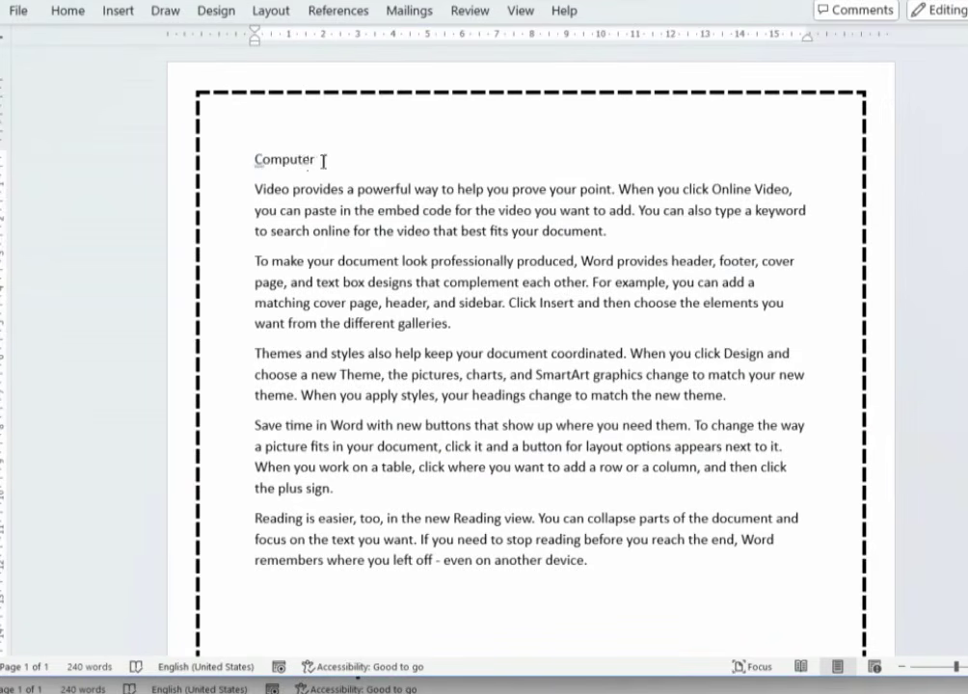
- Select the Computer heading and run Macro2 to make it a bold, centred Algerian COMPUTER title
{"action": "left_click_drag", "start_coordinate": [322, 160], "coordinate": [253, 160]}
{"action": "left_click", "coordinate": [322, 160]}
{"action": "left_click_drag", "start_coordinate": [322, 160], "coordinate": [248, 150]}
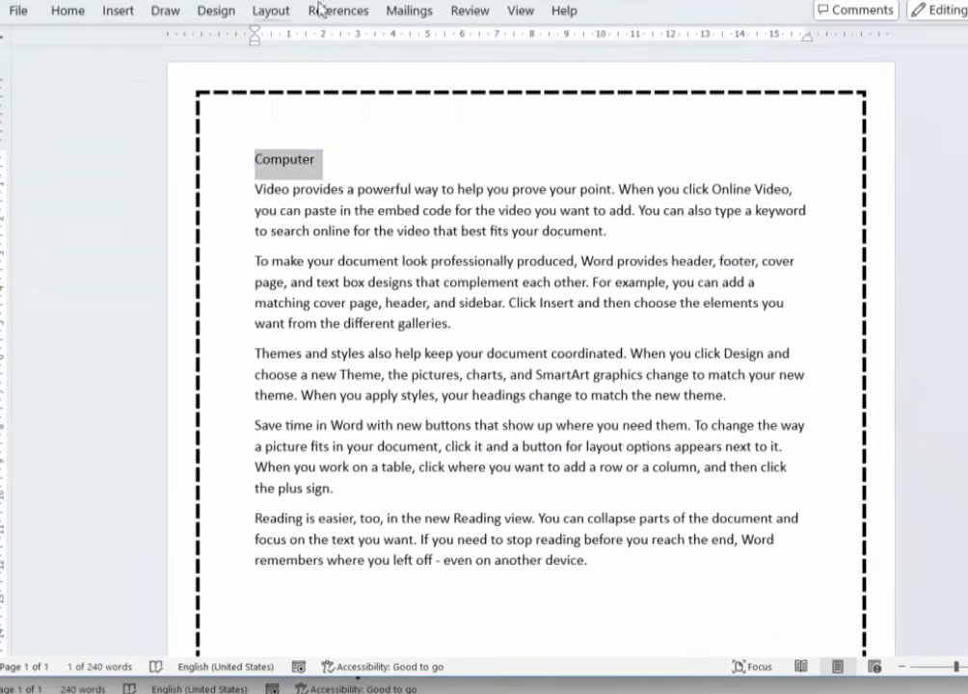
{"action": "left_click", "coordinate": [528, 13]}
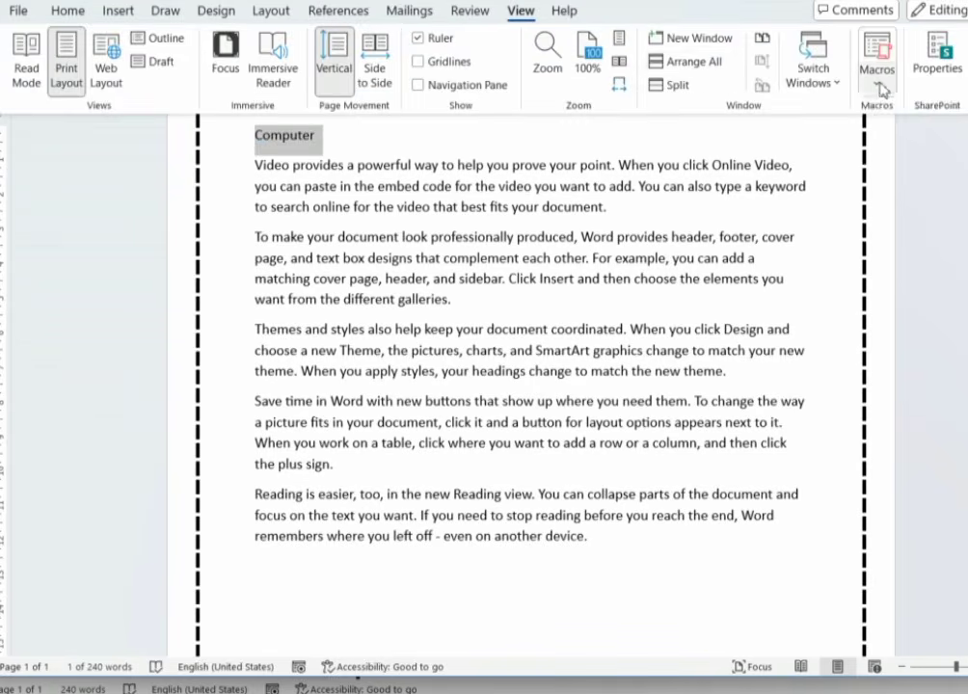
{"action": "left_click", "coordinate": [875, 64]}
{"action": "left_click", "coordinate": [911, 114]}
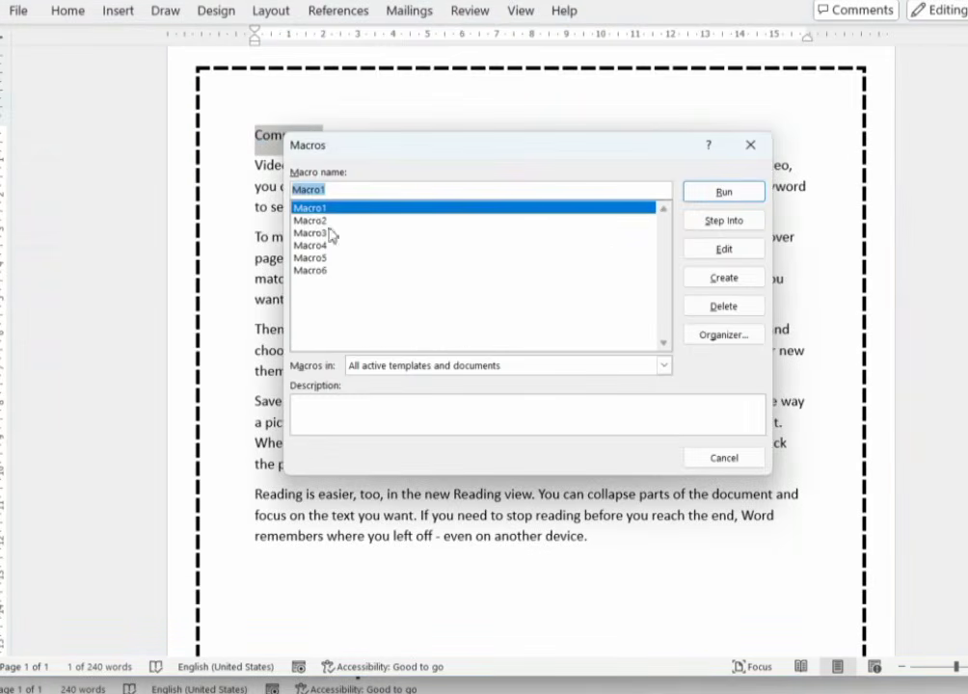
{"action": "left_click", "coordinate": [396, 222]}
{"action": "left_click", "coordinate": [698, 191]}
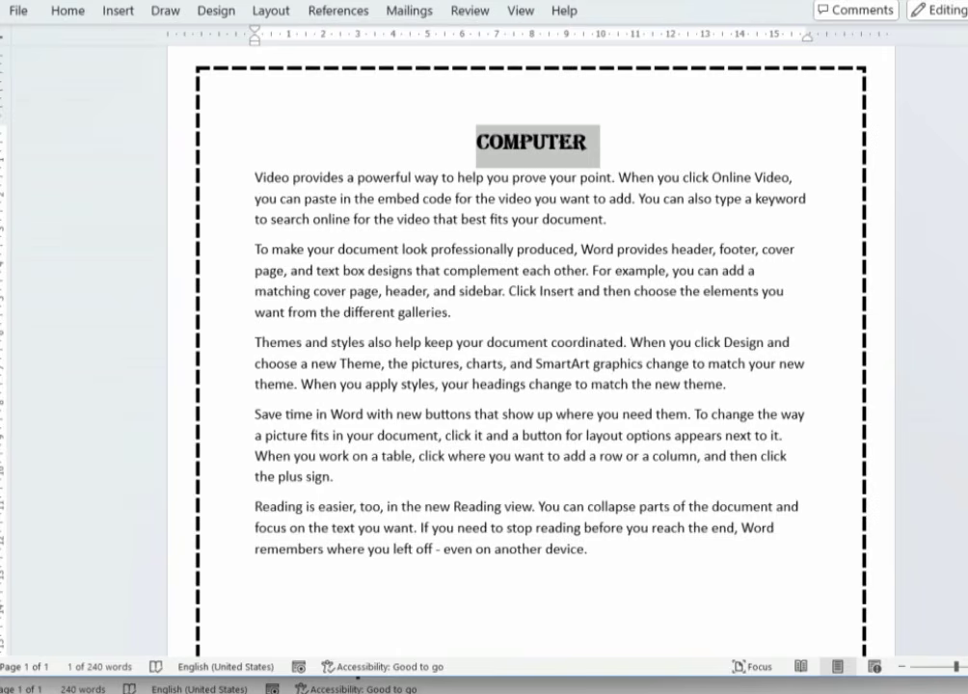
- Select all the body text and run Macro3 to make the page border solid
{"action": "left_click_drag", "start_coordinate": [254, 177], "coordinate": [672, 583]}
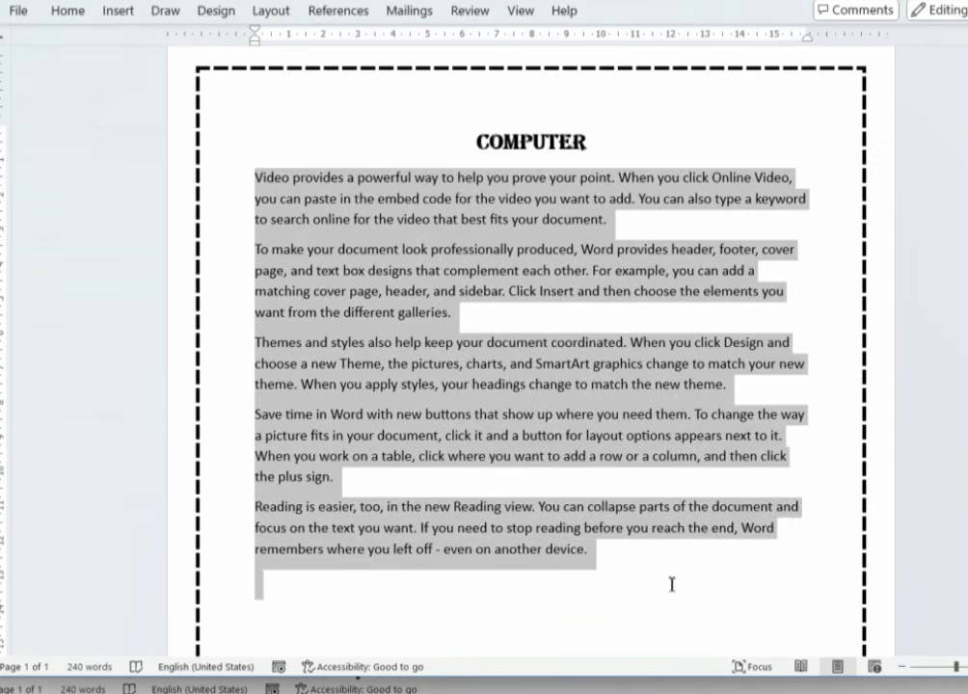
{"action": "left_click", "coordinate": [518, 11]}
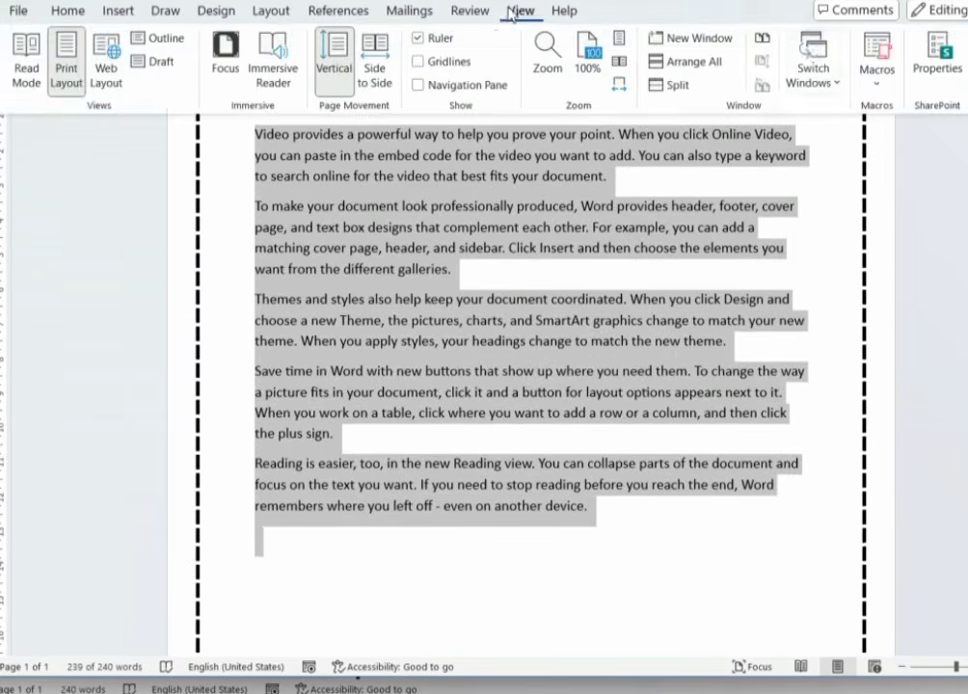
{"action": "left_click", "coordinate": [877, 85]}
{"action": "left_click", "coordinate": [926, 104]}
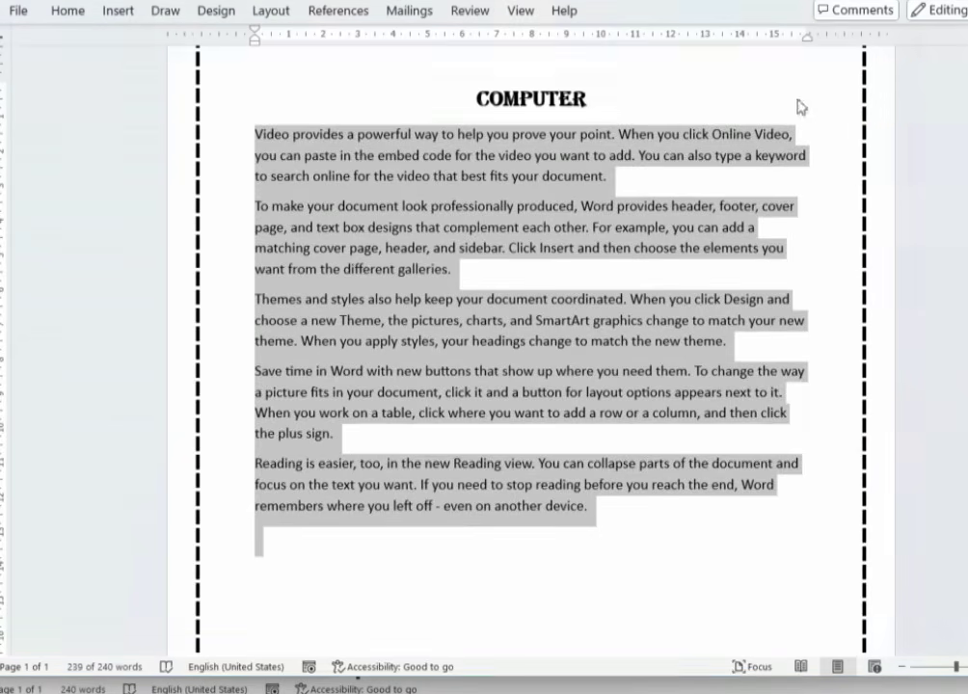
{"action": "left_click", "coordinate": [324, 233]}
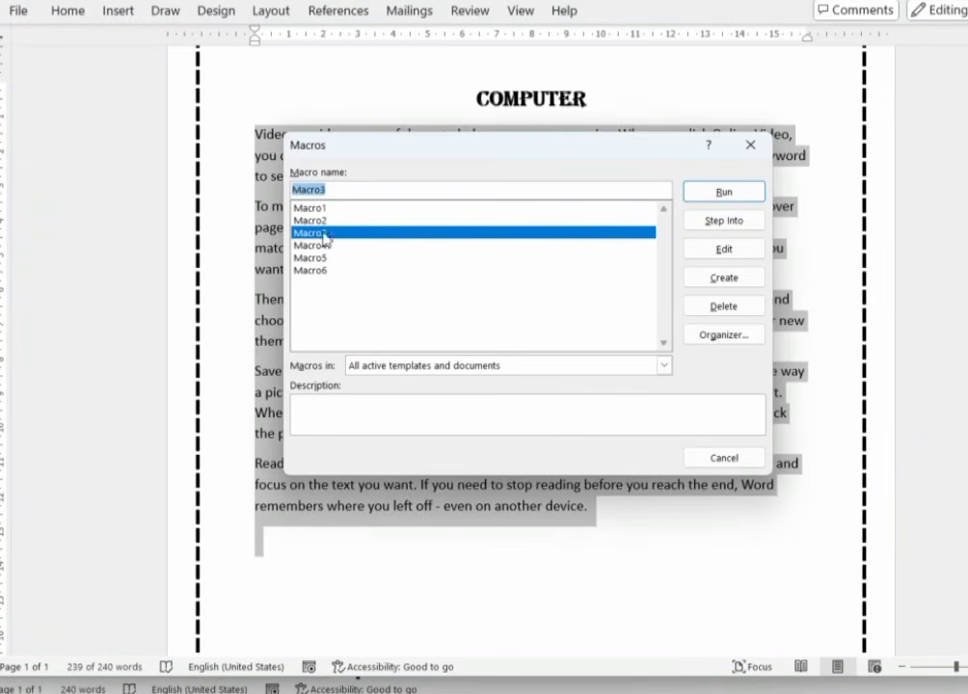
{"action": "left_click", "coordinate": [723, 193]}
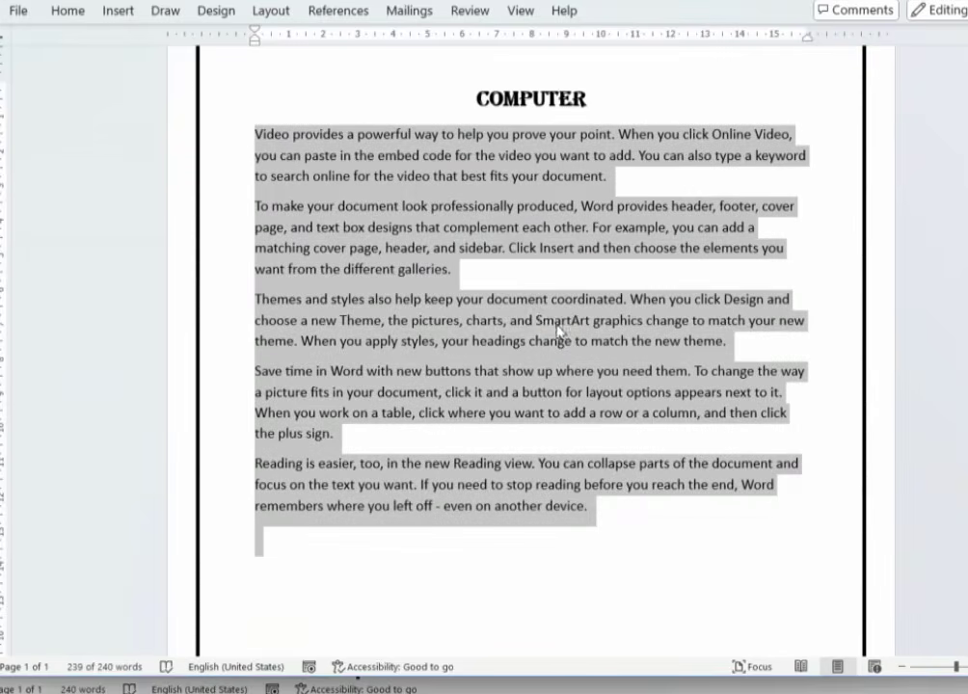
- Run Macro6 to set the five body paragraphs in the decorative script font
{"action": "scroll", "coordinate": [463, 203], "scroll_direction": "up", "scroll_amount": 2}
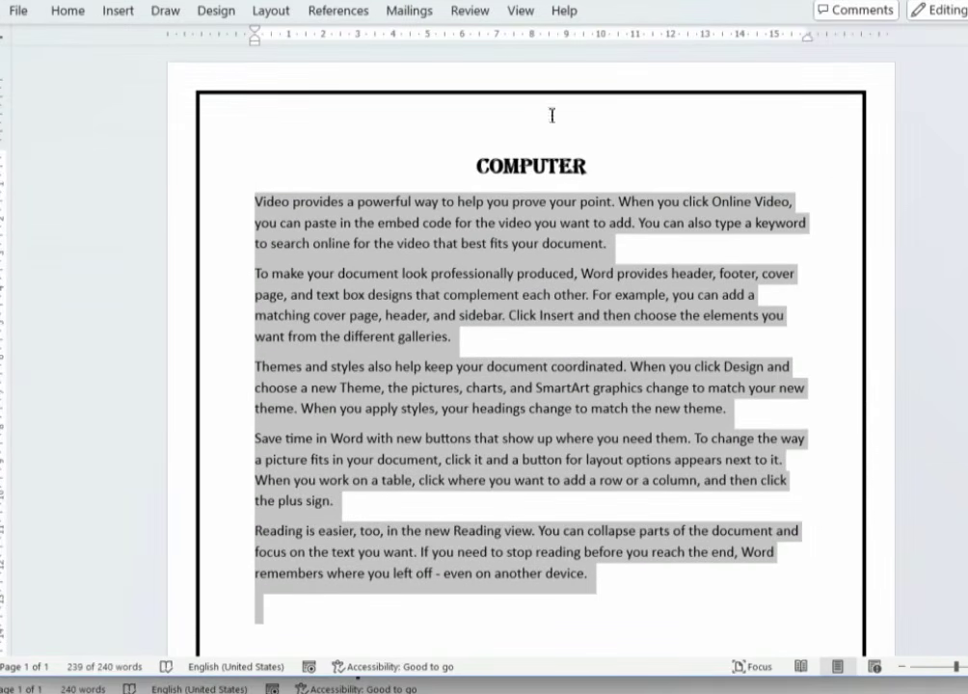
{"action": "left_click", "coordinate": [517, 15]}
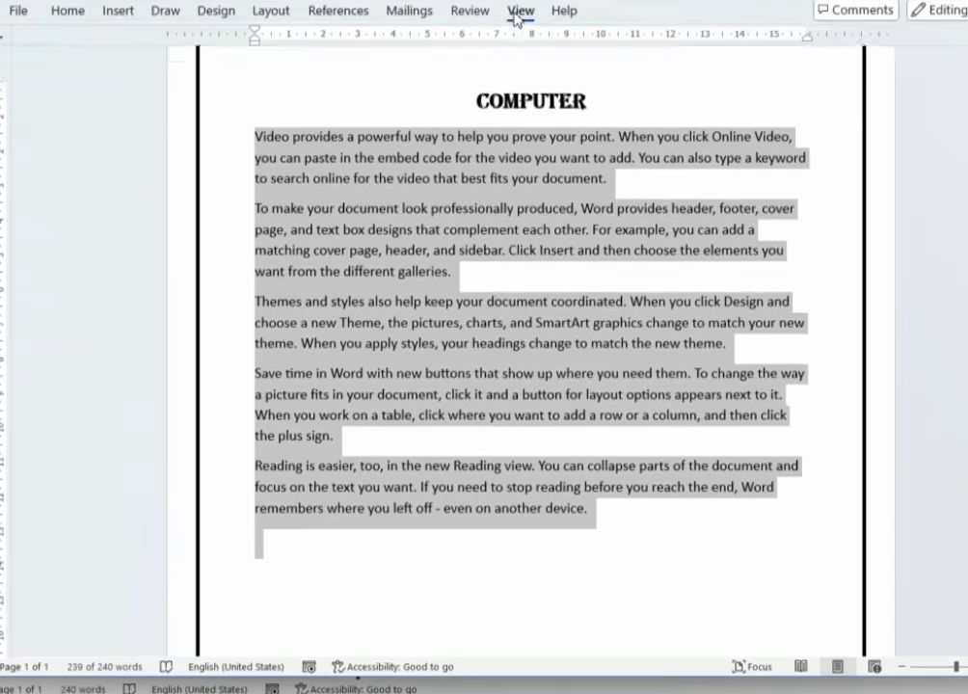
{"action": "left_click", "coordinate": [876, 77]}
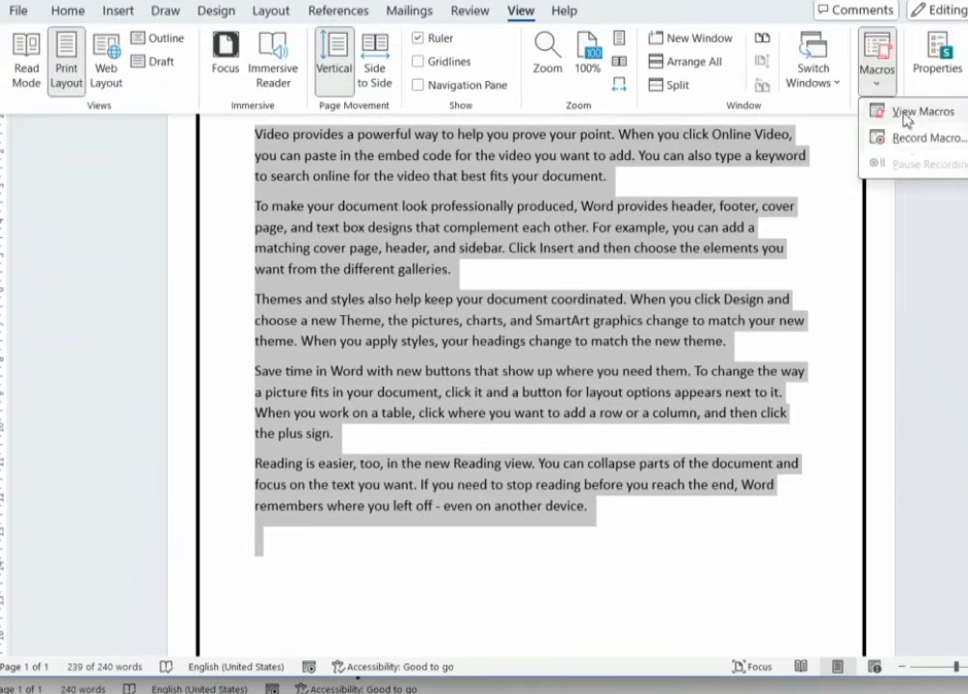
{"action": "left_click", "coordinate": [906, 113]}
{"action": "left_click", "coordinate": [318, 270]}
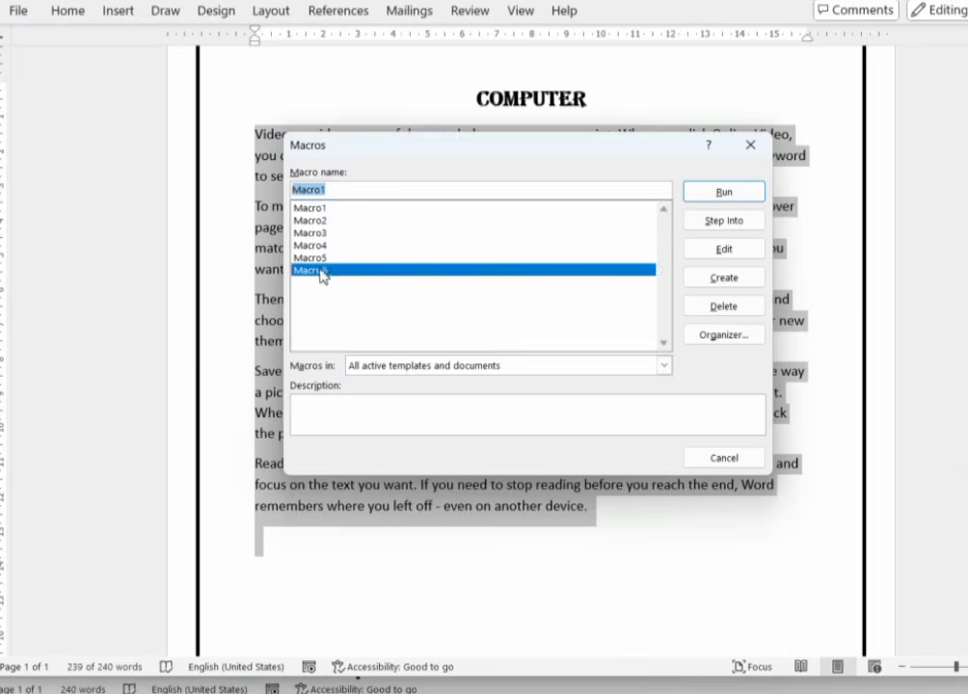
{"action": "left_click", "coordinate": [727, 194]}
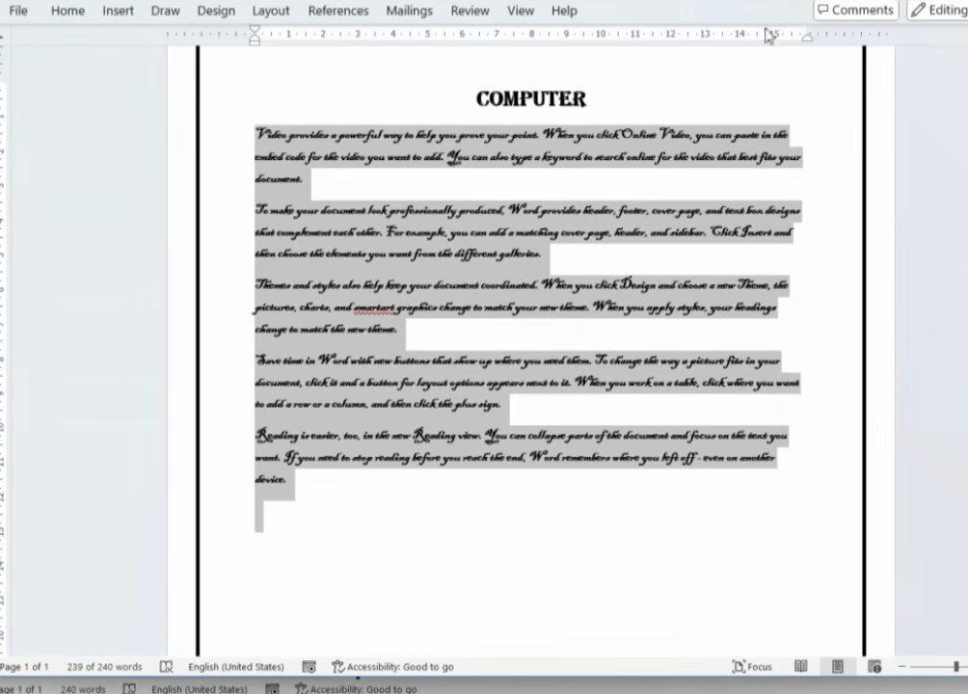
- Reopen the Macros list and cancel it without running anything
{"action": "left_click", "coordinate": [520, 11]}
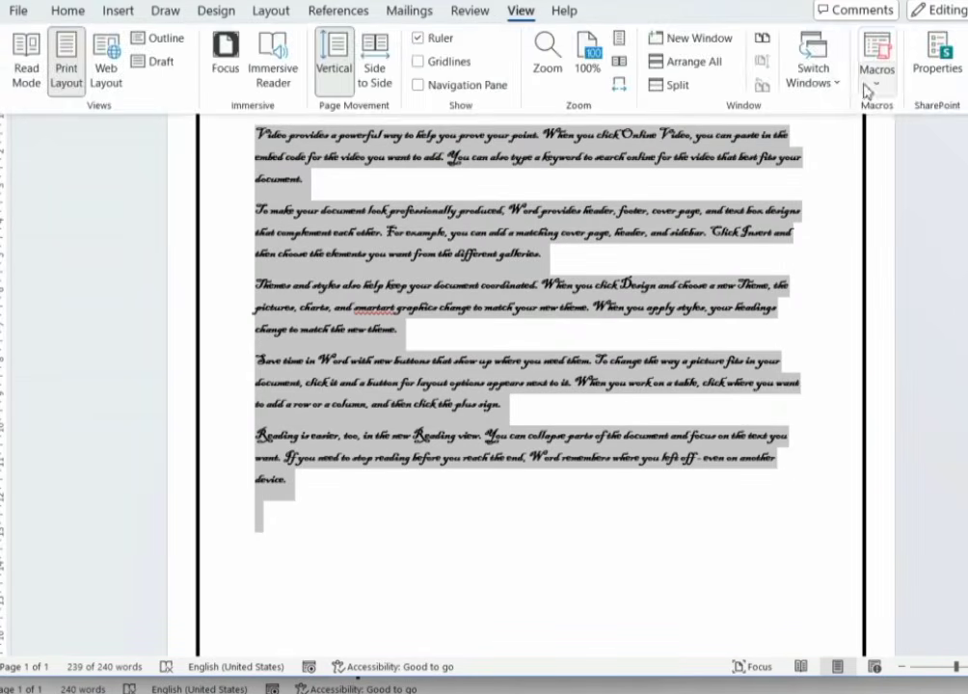
{"action": "left_click", "coordinate": [872, 82]}
{"action": "left_click", "coordinate": [901, 112]}
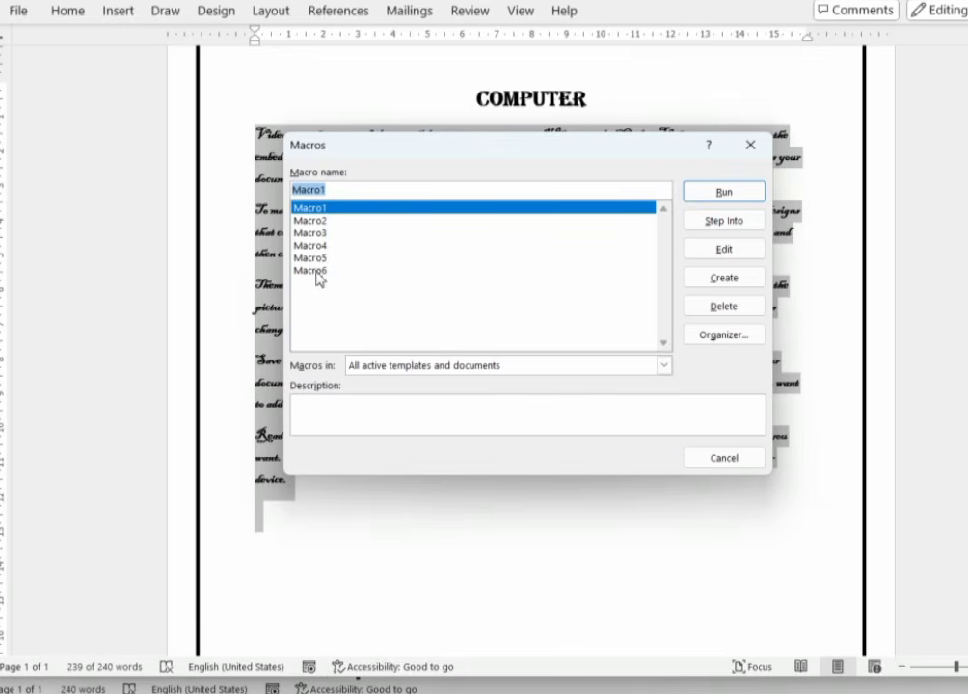
{"action": "left_click", "coordinate": [724, 458]}
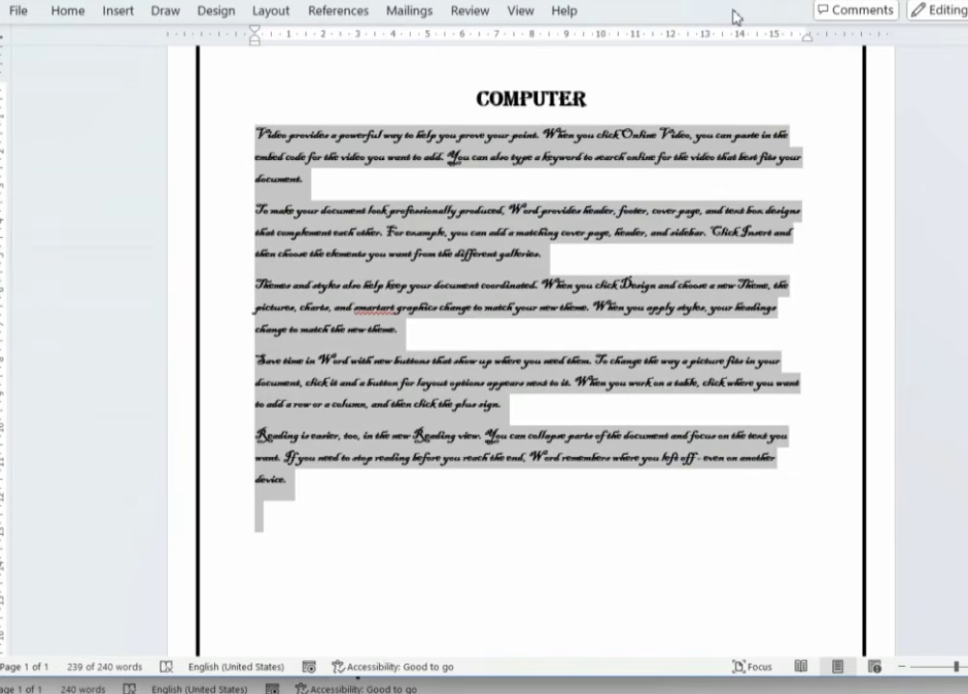
- Create a new blank document filled with sample paragraphs using =rand()
{"action": "left_click", "coordinate": [14, 14]}
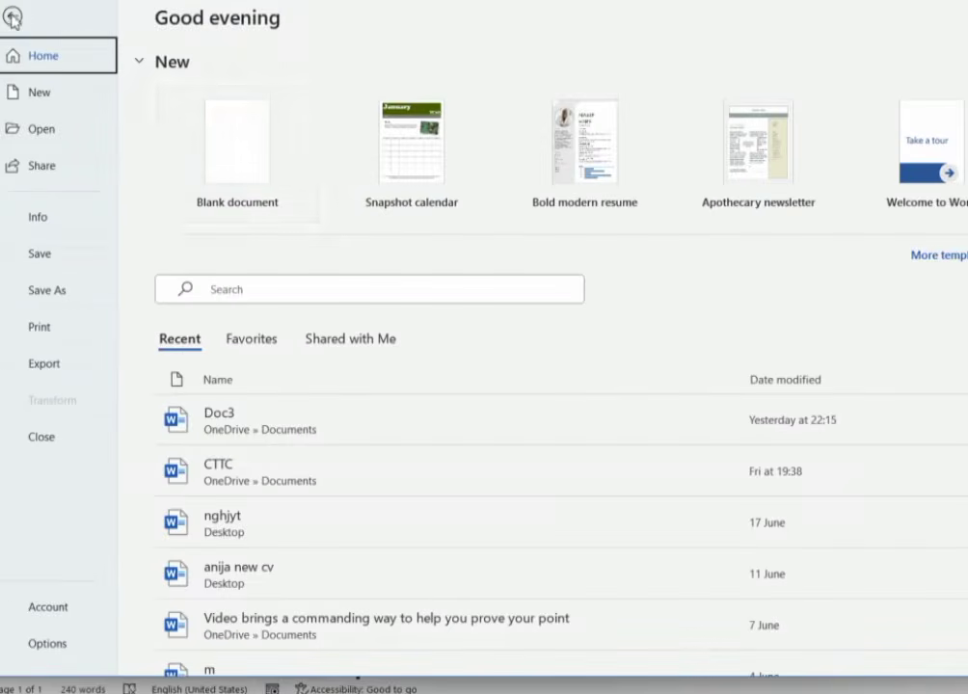
{"action": "left_click", "coordinate": [242, 151]}
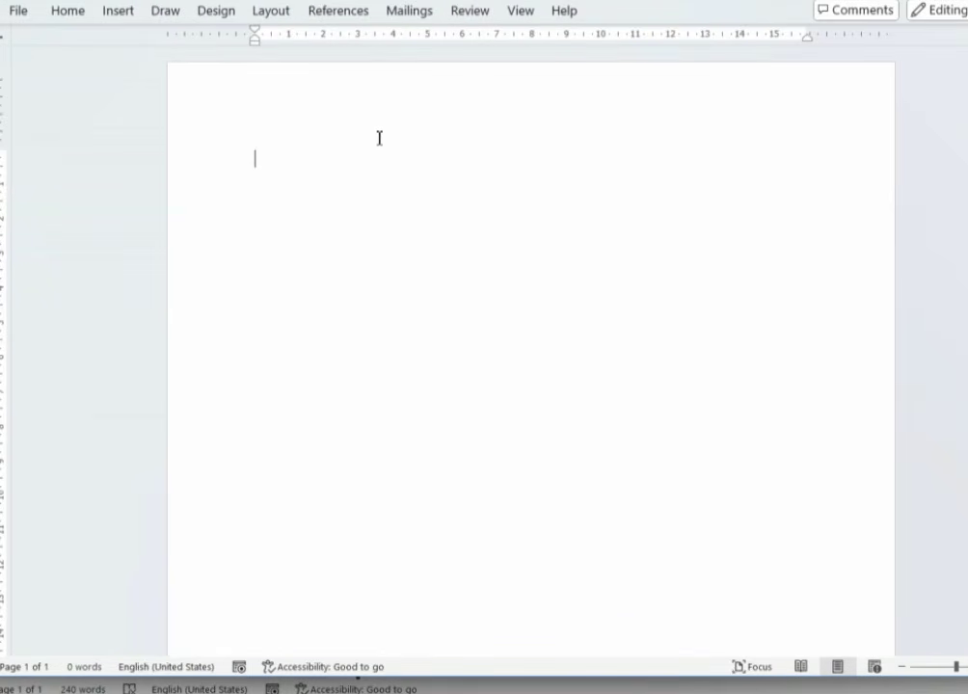
{"action": "type", "text": "=rand"}
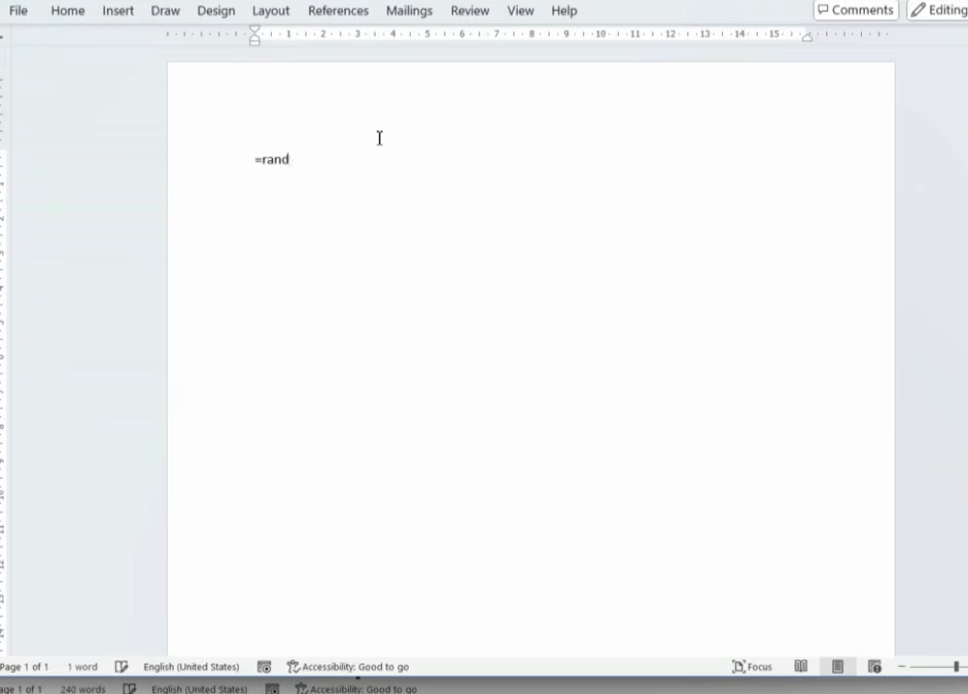
{"action": "type", "text": "()"}
{"action": "key", "text": "Return"}
- Split Video onto its own first line and apply the dashed page border with Ctrl+Shift+B
{"action": "left_click", "coordinate": [293, 158]}
{"action": "key", "text": "Return"}
{"action": "left_click", "coordinate": [287, 131]}
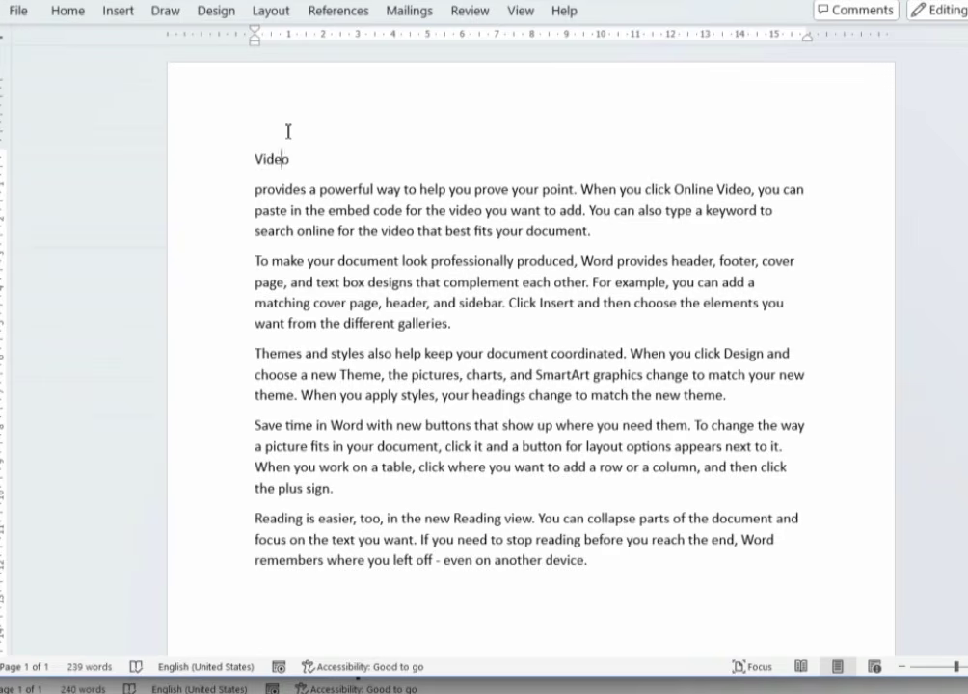
{"action": "left_click", "coordinate": [256, 157]}
{"action": "key", "text": "ctrl+shift+b"}
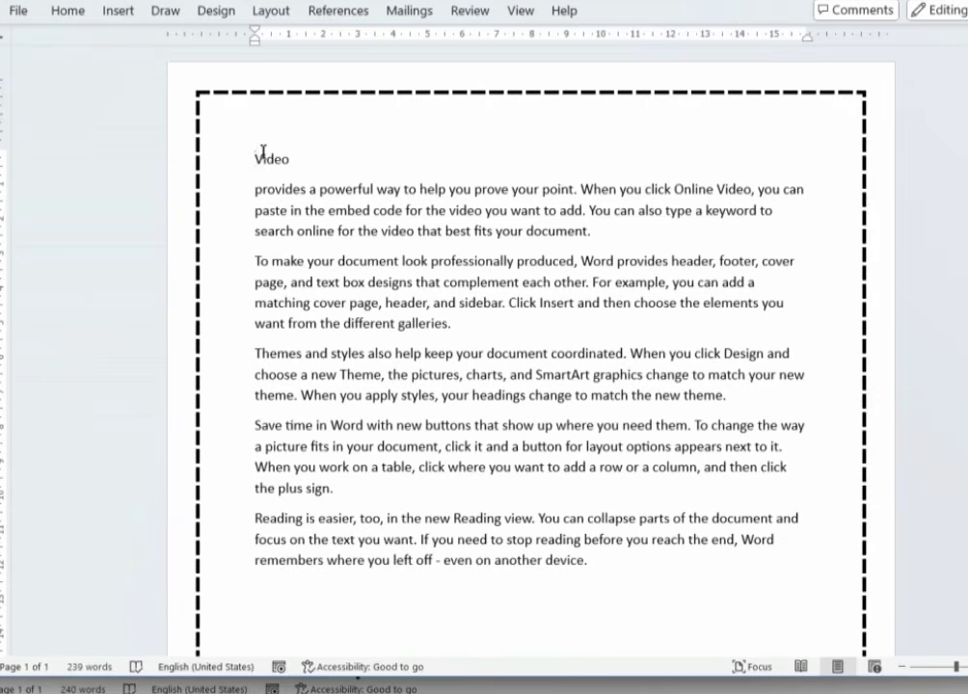
- Make Video a bold centred heading with Ctrl+Alt+1 and set the body in script with Ctrl+Alt+2
{"action": "double_click", "coordinate": [274, 159]}
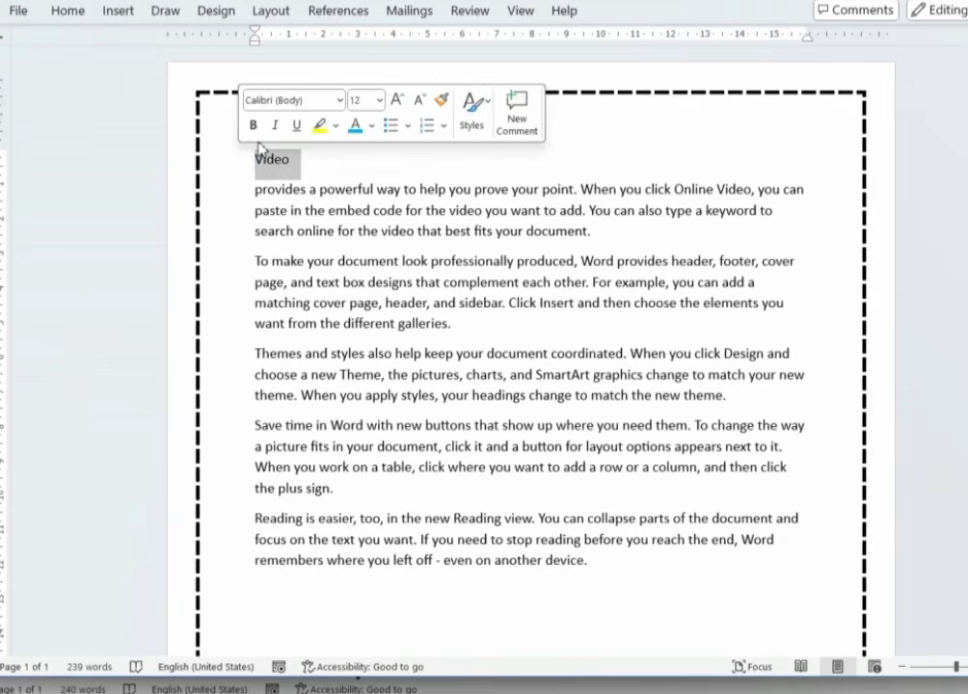
{"action": "key", "text": "ctrl+alt+1"}
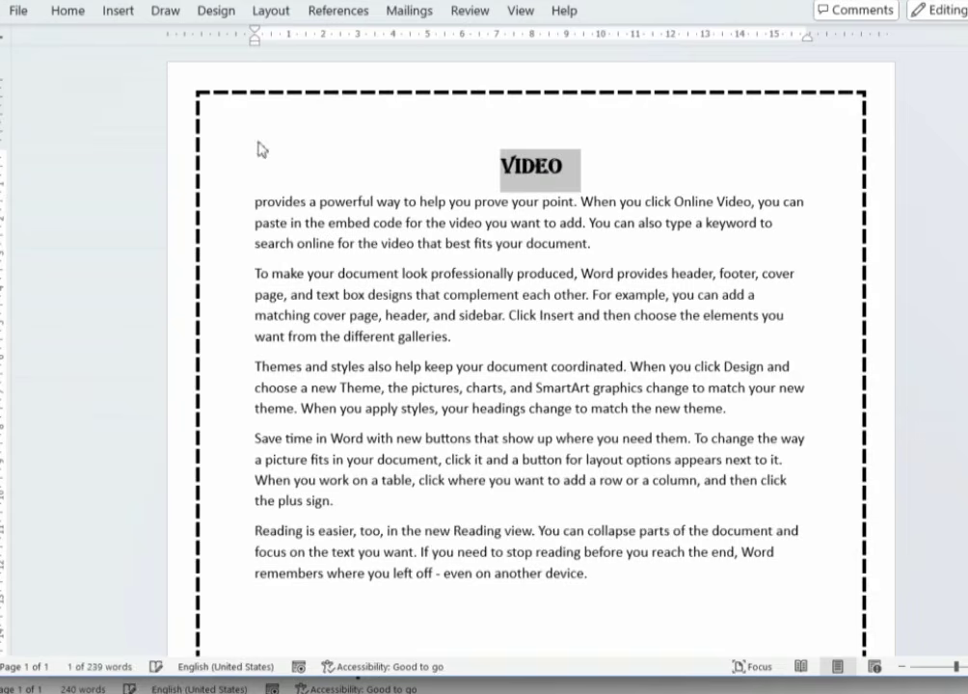
{"action": "left_click_drag", "start_coordinate": [258, 203], "coordinate": [743, 652]}
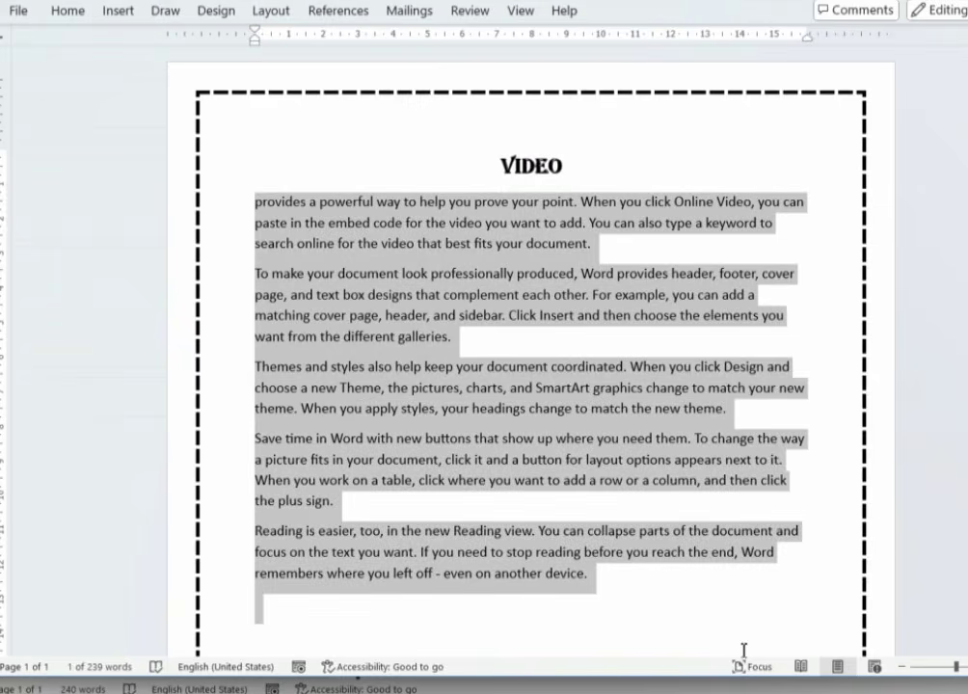
{"action": "key", "text": "ctrl+alt+2"}
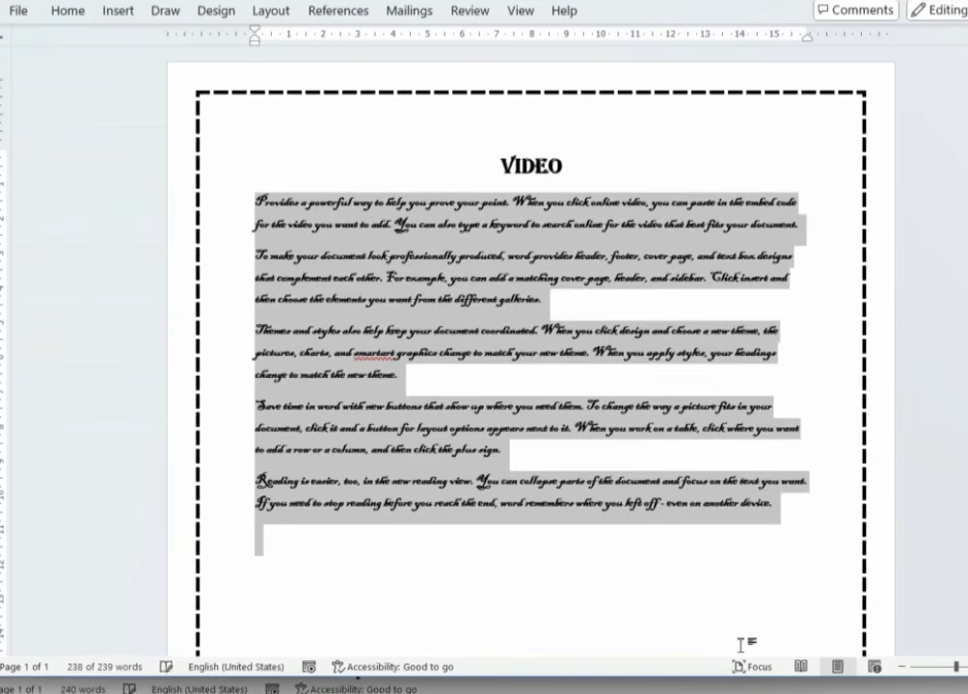